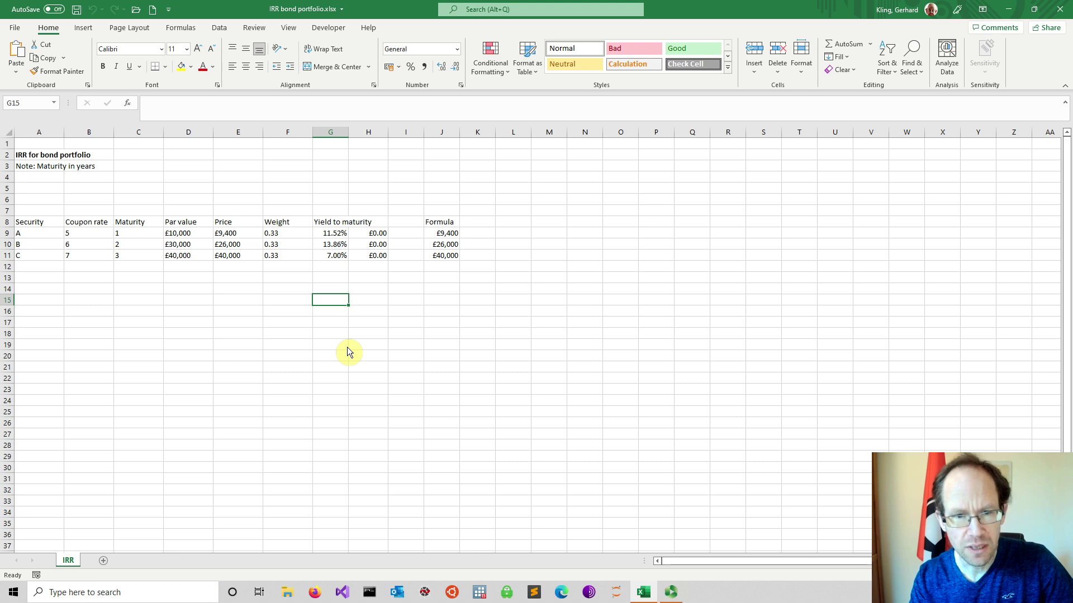
pyautogui.click(560, 213)
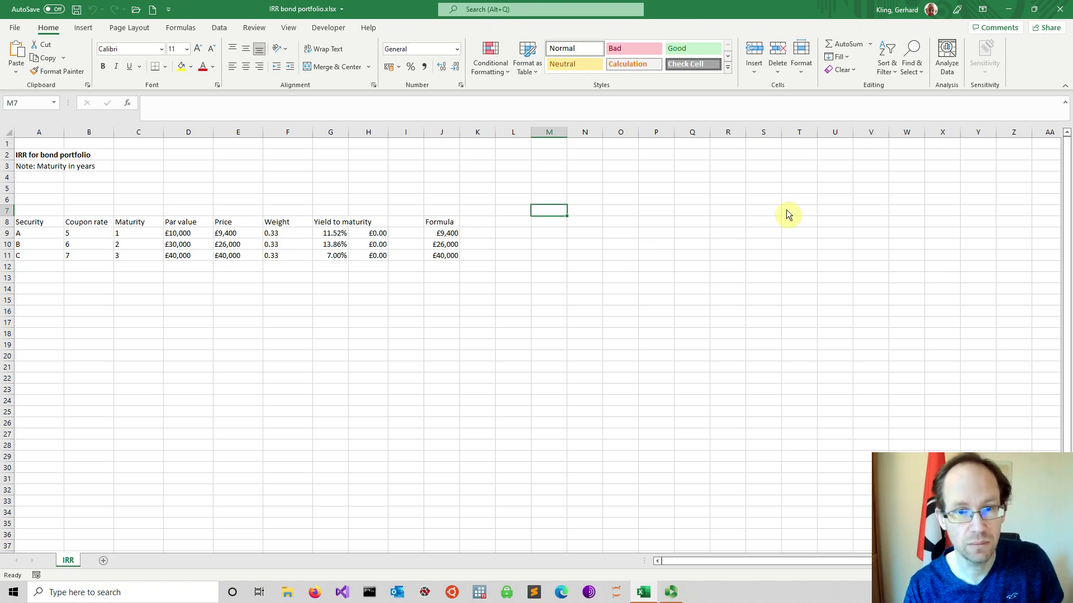
pyautogui.click(614, 256)
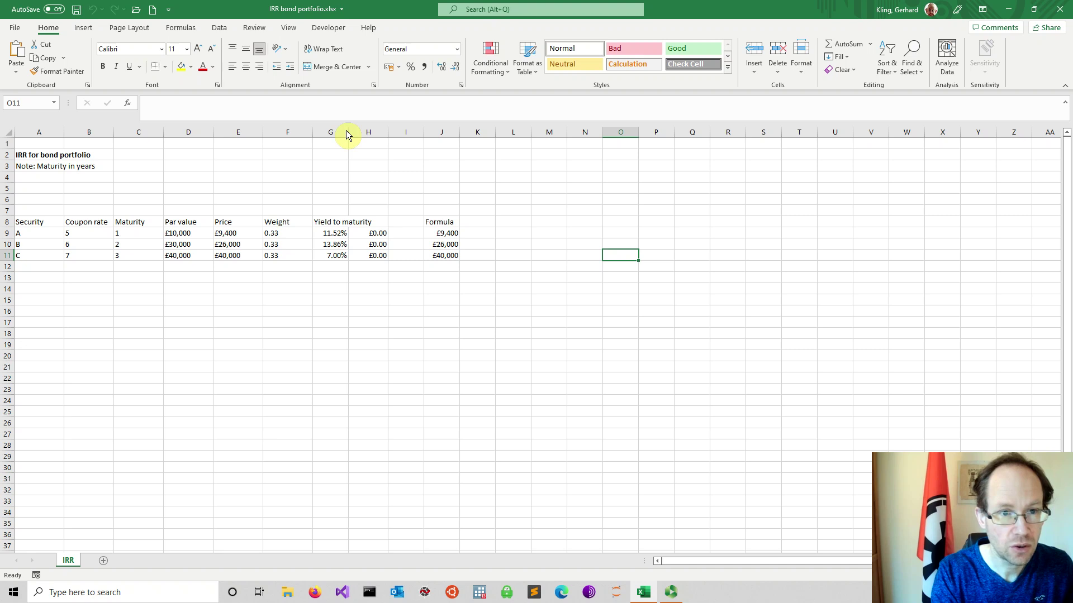
# Step: Handwrite the start of the bond price equation above the table: P_t = (C × Par)/200
pyautogui.moveTo(338, 156)
pyautogui.mouseDown()
pyautogui.moveTo(337, 175)
pyautogui.moveTo(357, 199)
pyautogui.mouseUp()
pyautogui.click(349, 185)
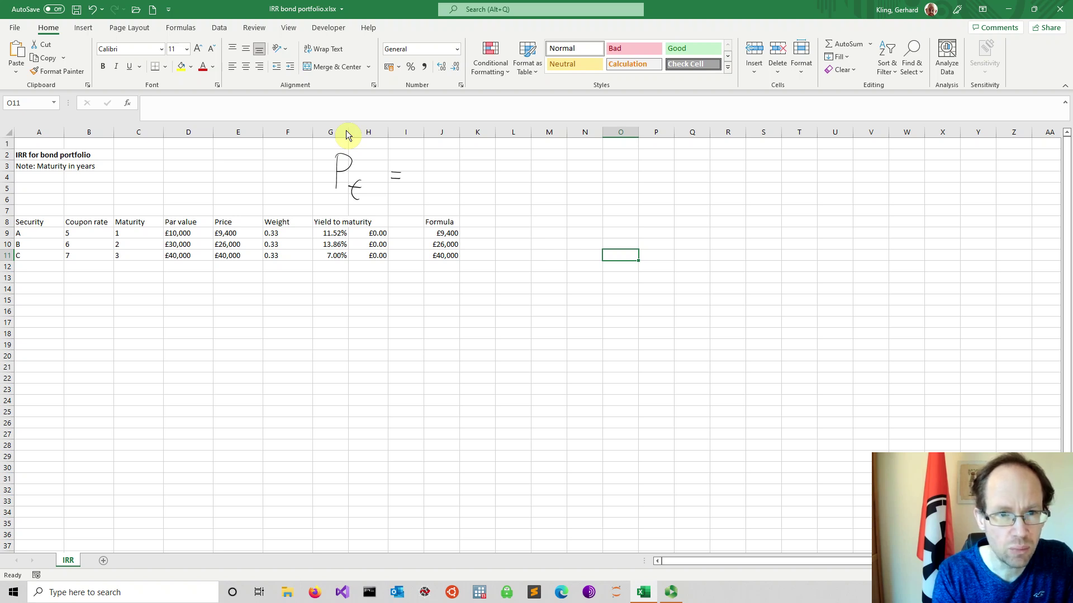
pyautogui.moveTo(454, 152)
pyautogui.mouseDown()
pyautogui.moveTo(438, 165)
pyautogui.moveTo(458, 171)
pyautogui.mouseUp()
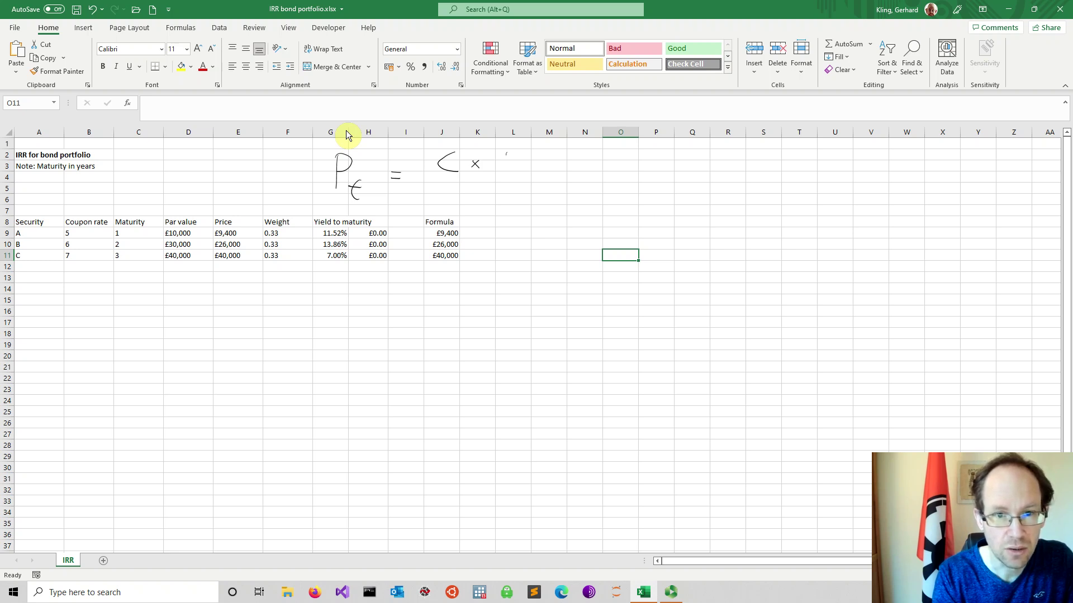
pyautogui.moveTo(505, 152)
pyautogui.mouseDown()
pyautogui.moveTo(506, 171)
pyautogui.moveTo(534, 162)
pyautogui.mouseUp()
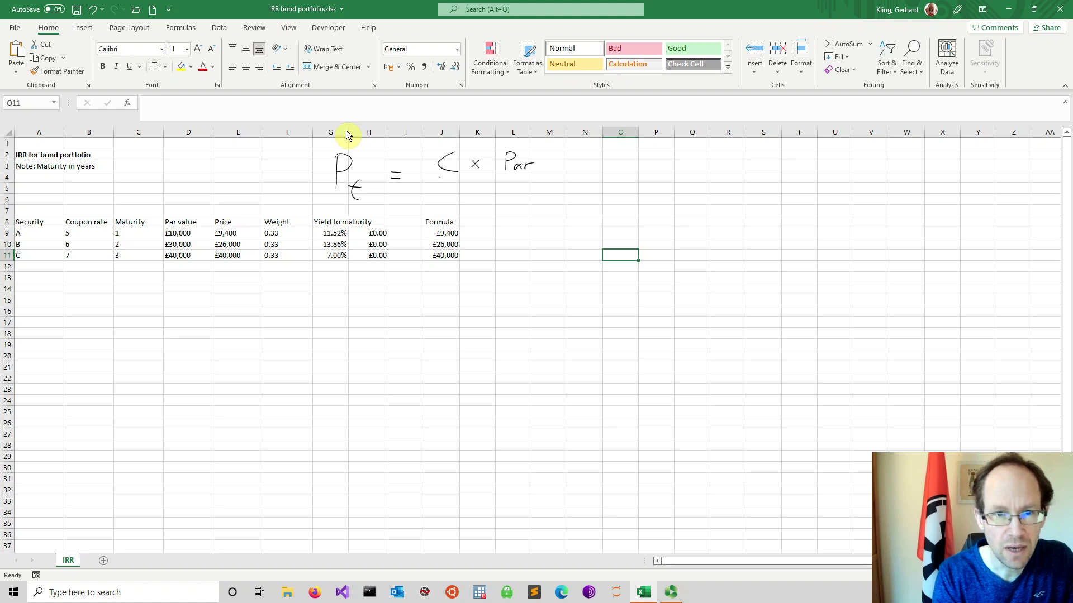
pyautogui.moveTo(439, 178); pyautogui.dragTo(530, 174)
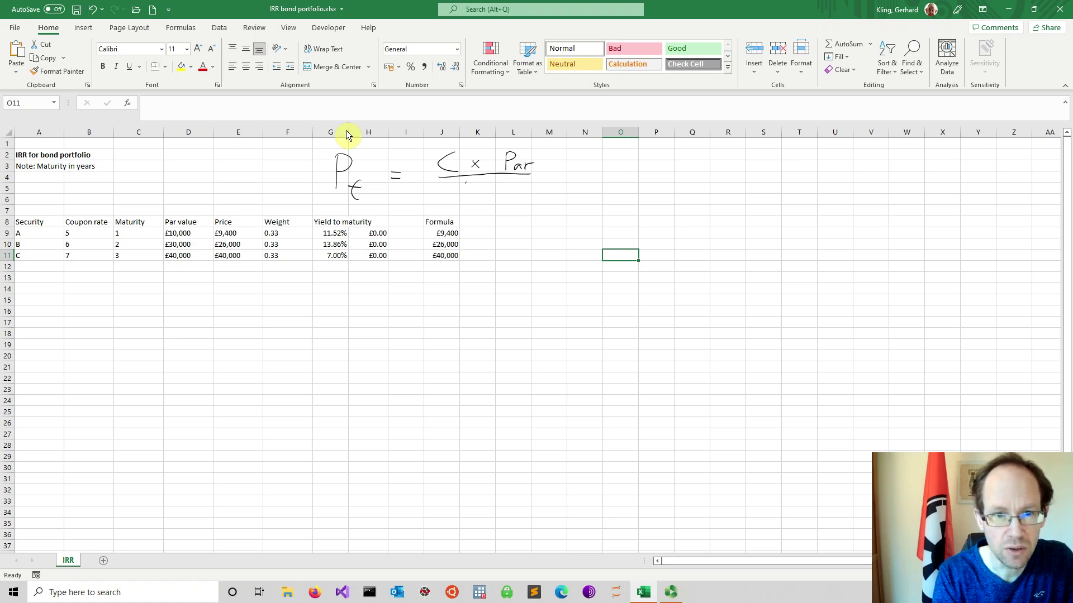
pyautogui.moveTo(465, 184)
pyautogui.mouseDown()
pyautogui.moveTo(495, 183)
pyautogui.moveTo(491, 192)
pyautogui.mouseUp()
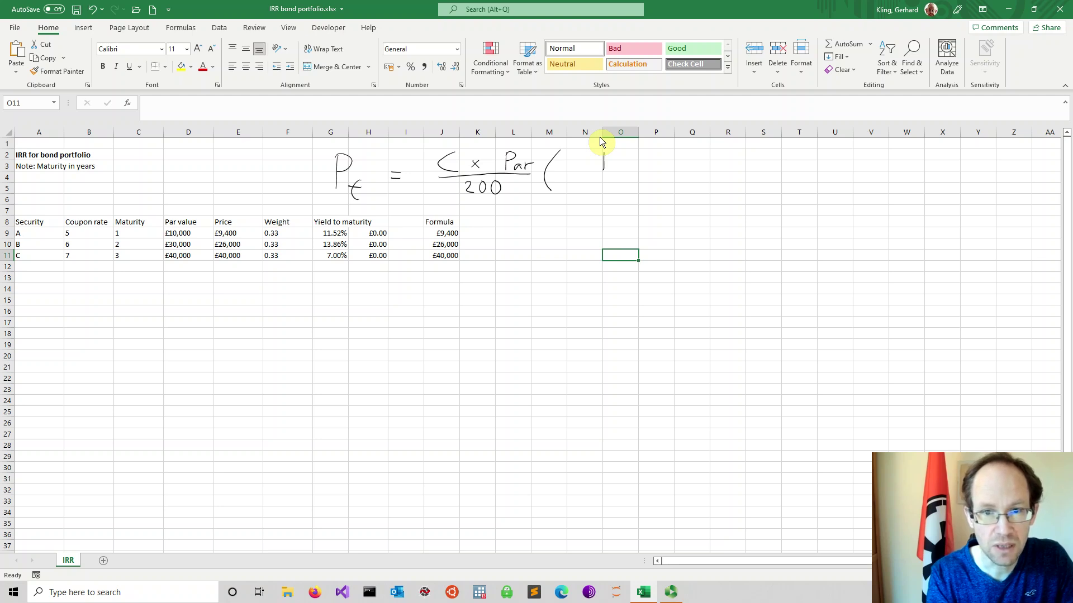
# Step: Continue the handwritten equation with the bracketed discount factors 1/(1+r) + 1/(1+r)², followed by + Par/(1+r)²
pyautogui.moveTo(578, 177); pyautogui.dragTo(647, 177)
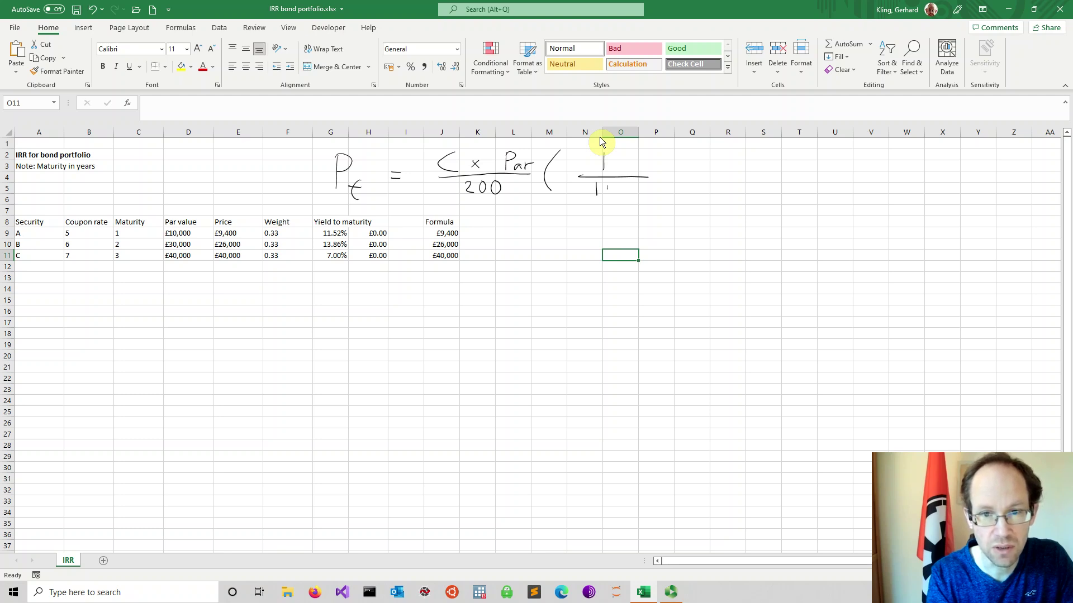
pyautogui.moveTo(606, 186)
pyautogui.mouseDown()
pyautogui.moveTo(606, 195)
pyautogui.moveTo(624, 188)
pyautogui.mouseUp()
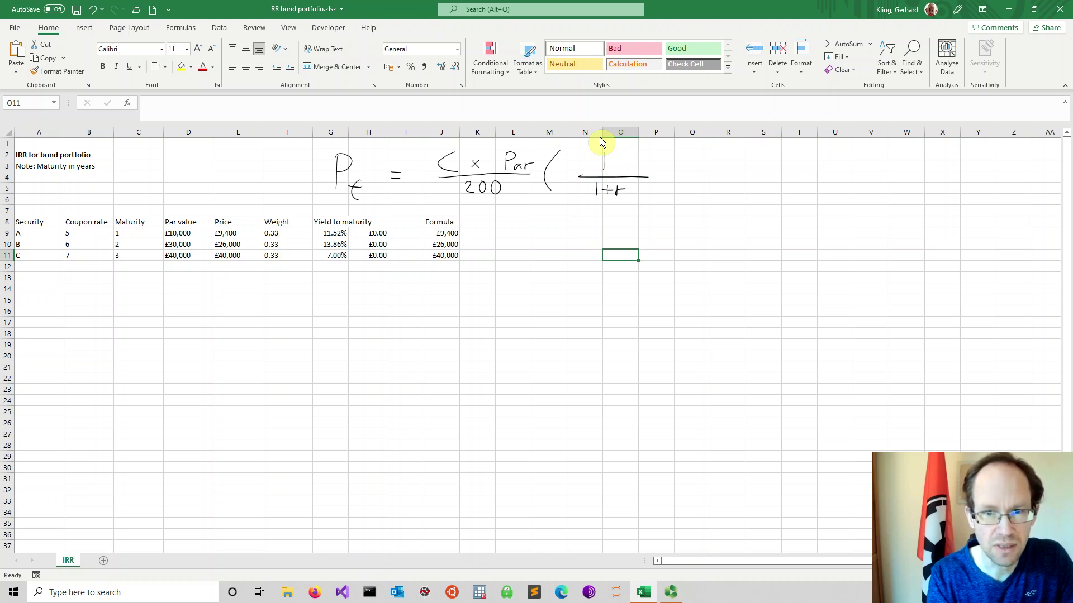
pyautogui.moveTo(682, 171)
pyautogui.mouseDown()
pyautogui.moveTo(681, 183)
pyautogui.moveTo(725, 159)
pyautogui.moveTo(725, 168)
pyautogui.moveTo(764, 172)
pyautogui.moveTo(715, 196)
pyautogui.mouseUp()
pyautogui.moveTo(718, 190); pyautogui.dragTo(724, 189)
pyautogui.moveTo(724, 186)
pyautogui.mouseDown()
pyautogui.moveTo(725, 195)
pyautogui.moveTo(744, 188)
pyautogui.moveTo(709, 202)
pyautogui.moveTo(762, 190)
pyautogui.mouseUp()
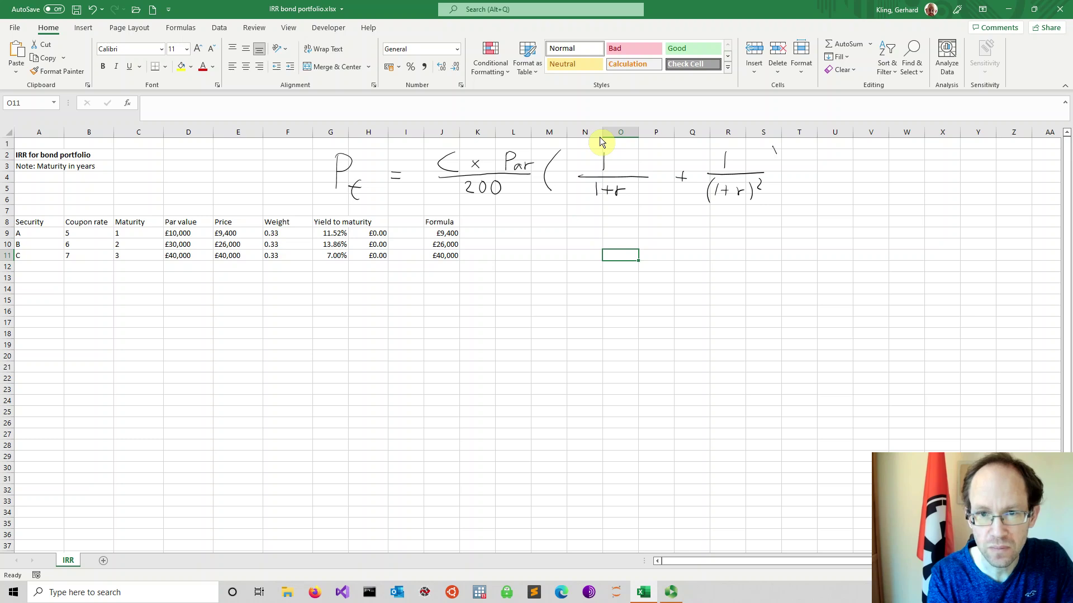
pyautogui.moveTo(773, 147); pyautogui.dragTo(773, 202)
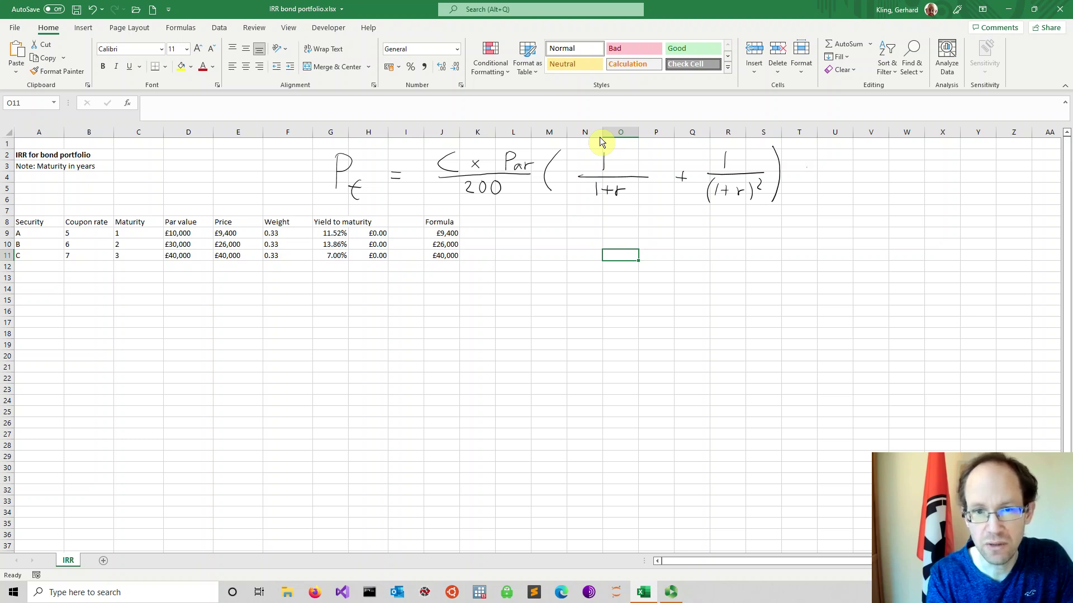
pyautogui.moveTo(806, 167); pyautogui.dragTo(806, 181)
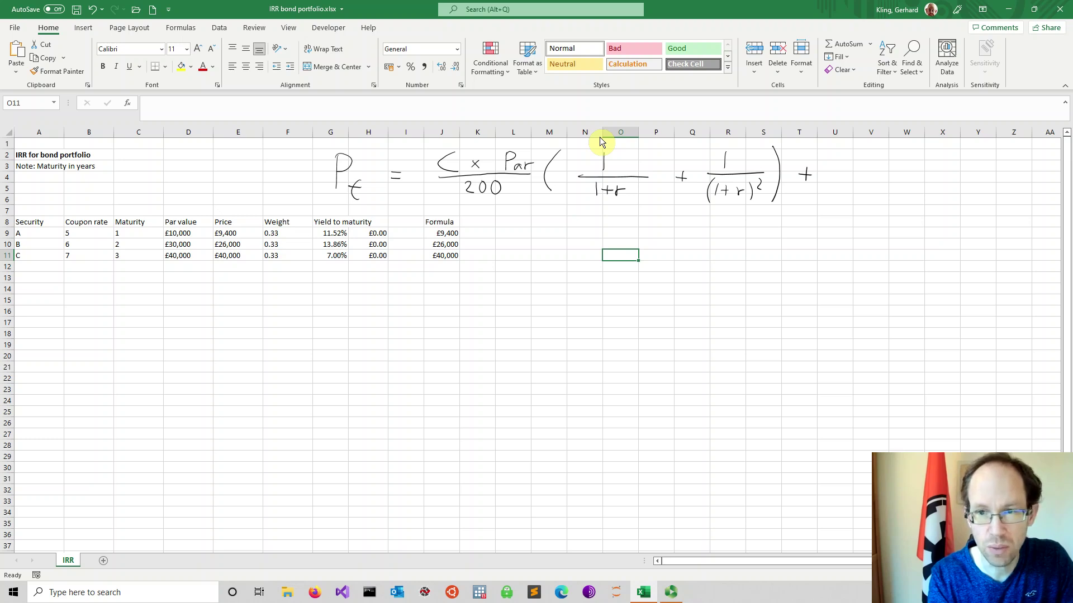
pyautogui.moveTo(838, 152)
pyautogui.mouseDown()
pyautogui.moveTo(838, 169)
pyautogui.moveTo(868, 163)
pyautogui.moveTo(898, 177)
pyautogui.moveTo(835, 200)
pyautogui.moveTo(892, 193)
pyautogui.mouseUp()
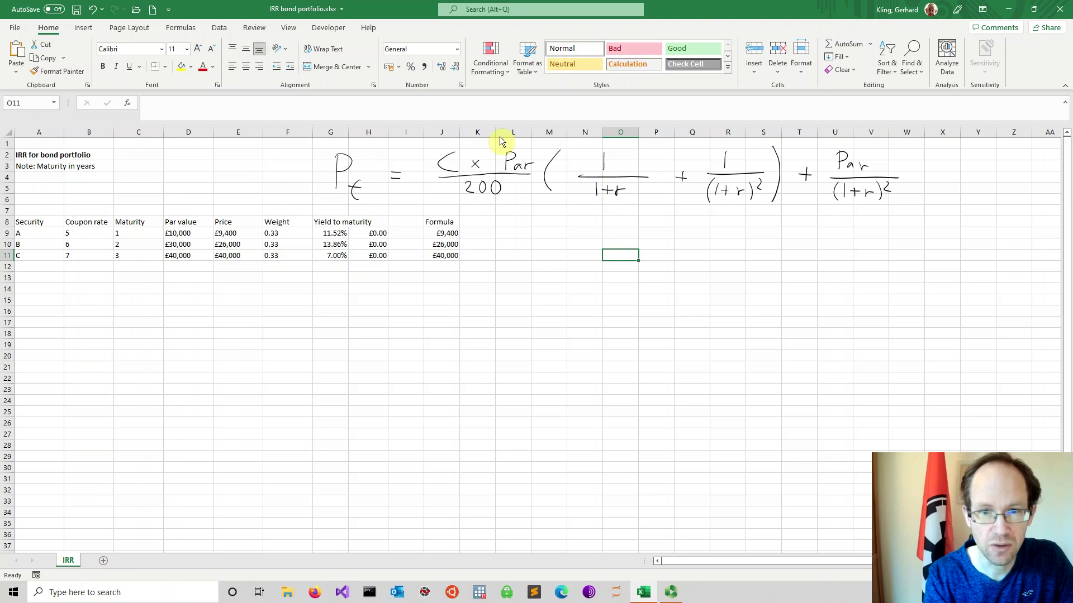
# Step: Draw a brace under the bracketed discount factors and handwrite the annuity factor 1/r (1 − 1/(1+r)^T) beneath it
pyautogui.moveTo(562, 194)
pyautogui.mouseDown()
pyautogui.moveTo(639, 209)
pyautogui.moveTo(736, 207)
pyautogui.mouseUp()
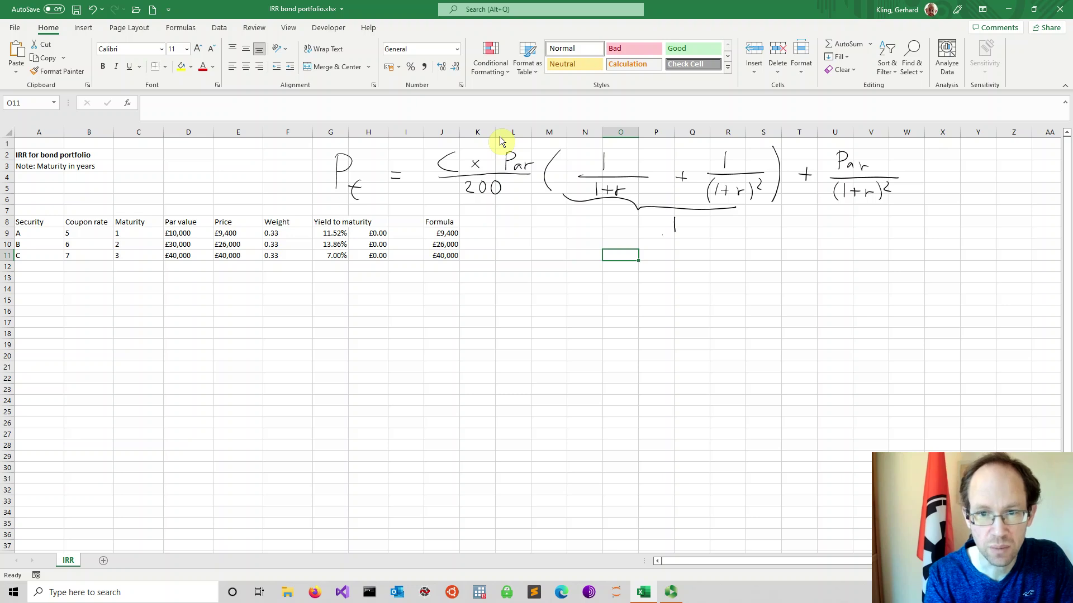
pyautogui.moveTo(660, 237)
pyautogui.mouseDown()
pyautogui.moveTo(687, 238)
pyautogui.moveTo(669, 258)
pyautogui.moveTo(695, 238)
pyautogui.moveTo(699, 253)
pyautogui.moveTo(806, 229)
pyautogui.moveTo(834, 237)
pyautogui.moveTo(799, 264)
pyautogui.moveTo(814, 257)
pyautogui.mouseUp()
pyautogui.moveTo(810, 253)
pyautogui.mouseDown()
pyautogui.moveTo(829, 252)
pyautogui.moveTo(789, 269)
pyautogui.moveTo(838, 270)
pyautogui.moveTo(860, 238)
pyautogui.moveTo(869, 258)
pyautogui.mouseUp()
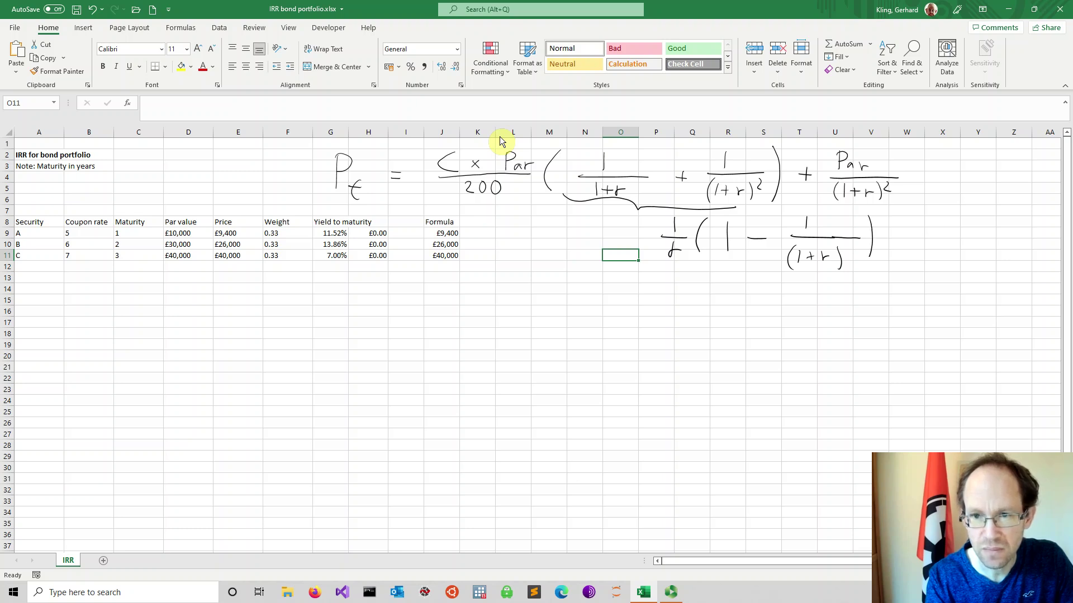
pyautogui.moveTo(843, 244); pyautogui.dragTo(856, 243)
pyautogui.moveTo(849, 245); pyautogui.dragTo(847, 254)
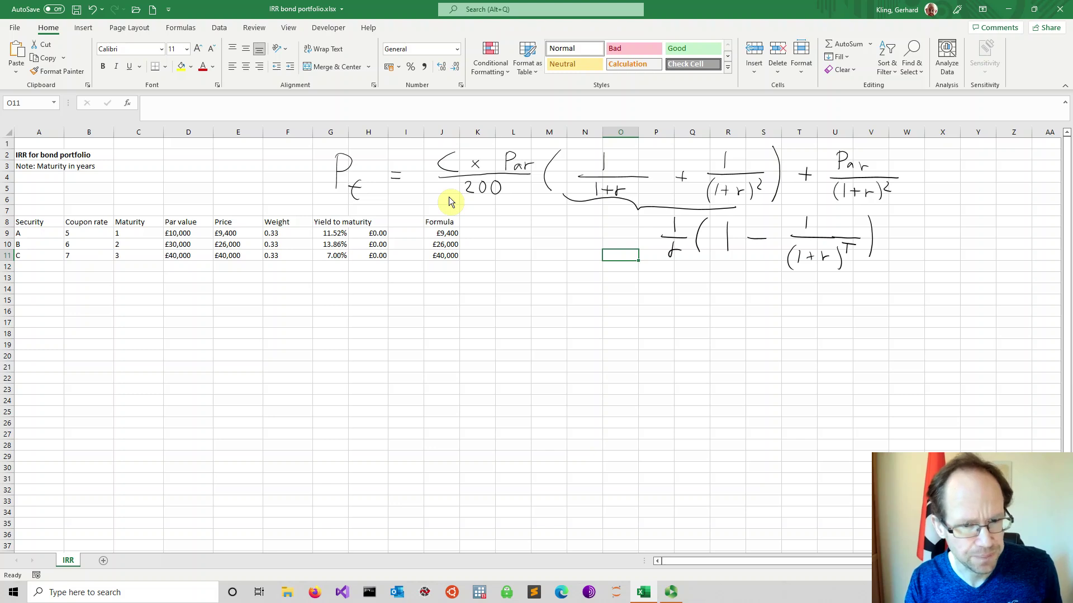
# Step: Look up the formula beside security A's yield to maturity in cell H9
pyautogui.click(420, 333)
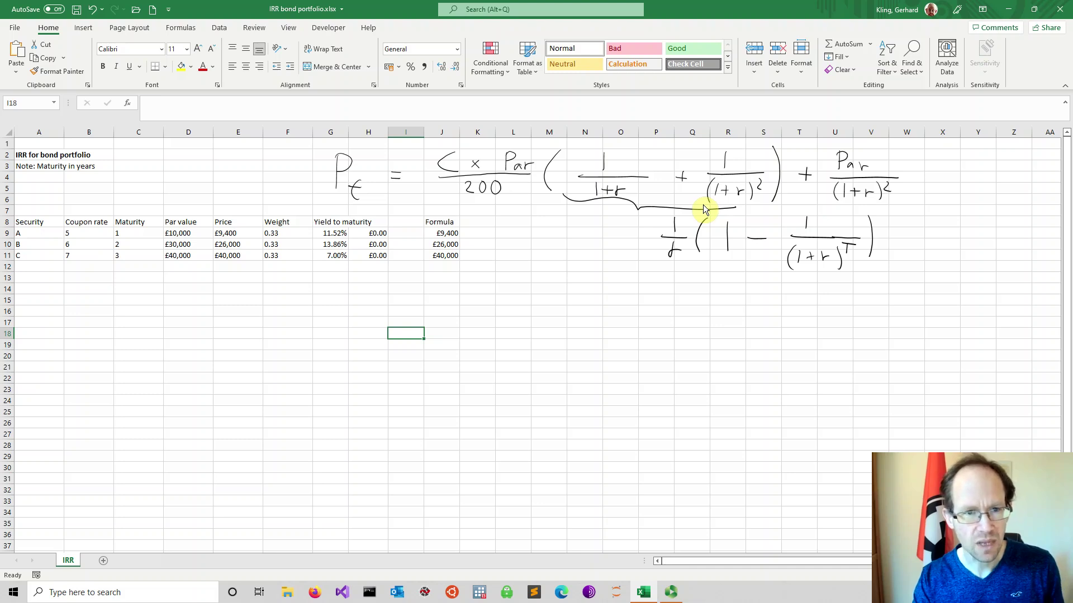
pyautogui.click(371, 234)
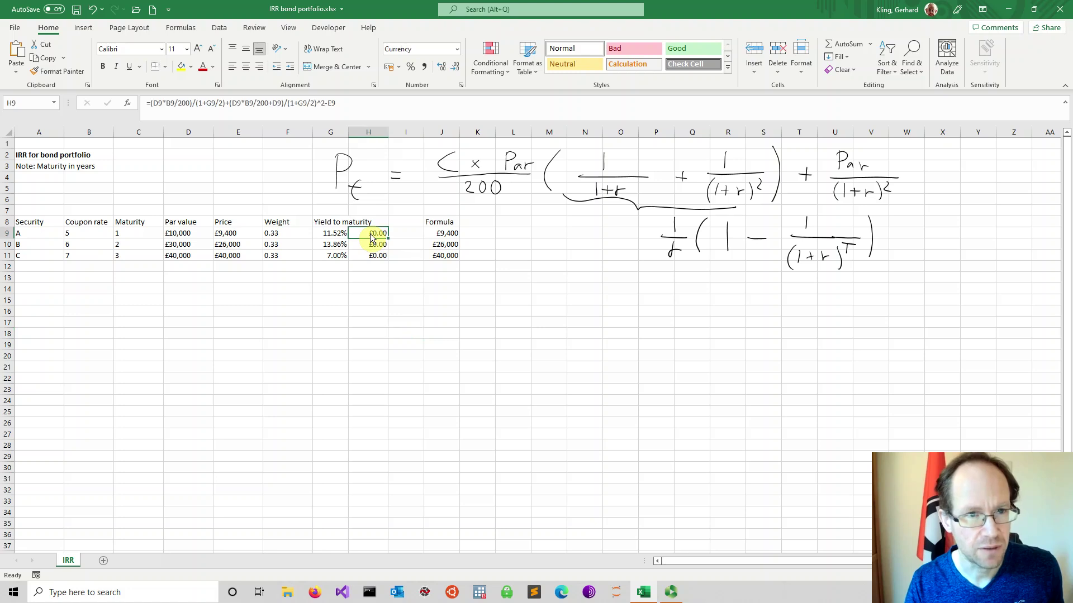
pyautogui.click(369, 305)
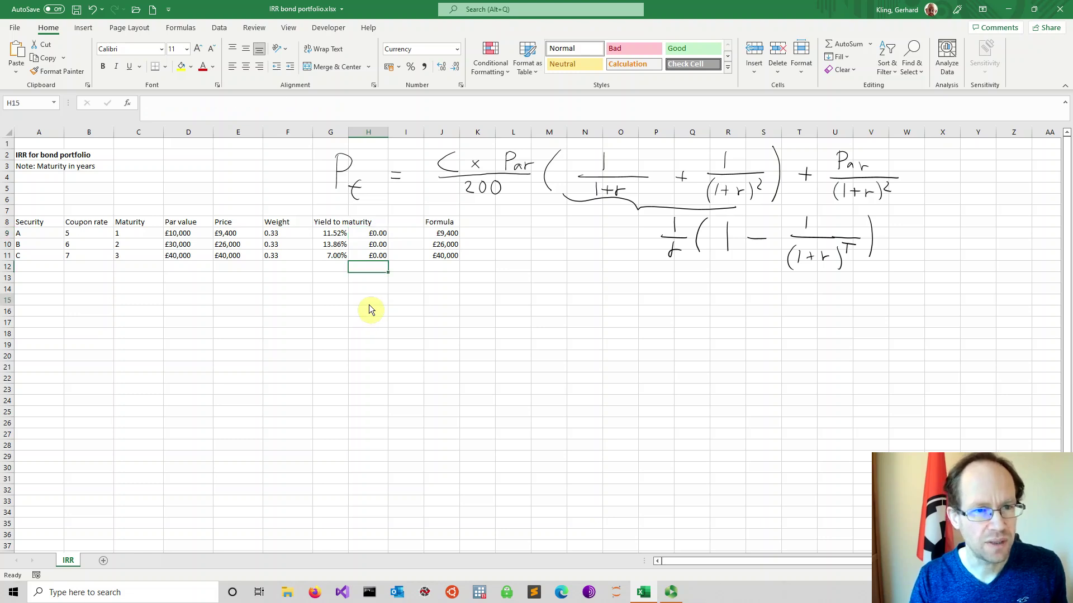
# Step: Enlarge the worksheet display with a custom zoom level
pyautogui.click(288, 30)
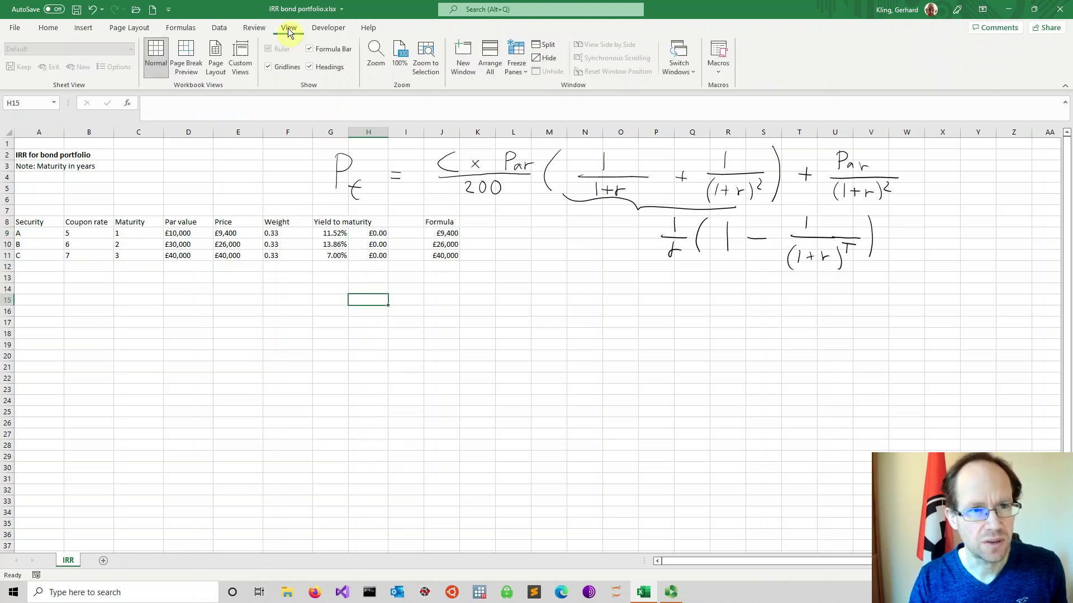
pyautogui.click(376, 71)
pyautogui.click(456, 317)
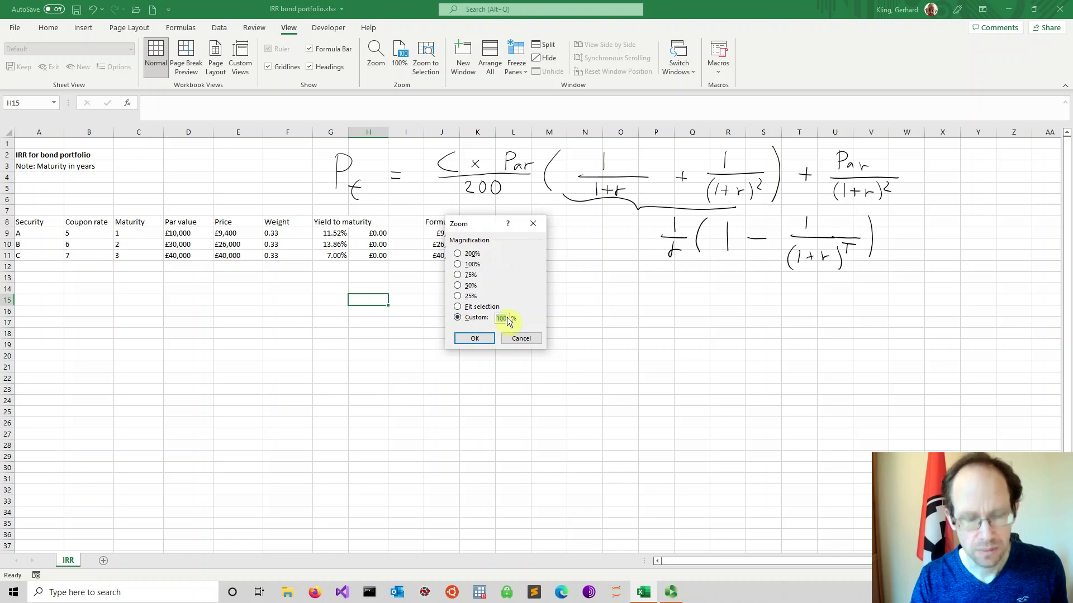
pyautogui.write('12')
pyautogui.press('Return')
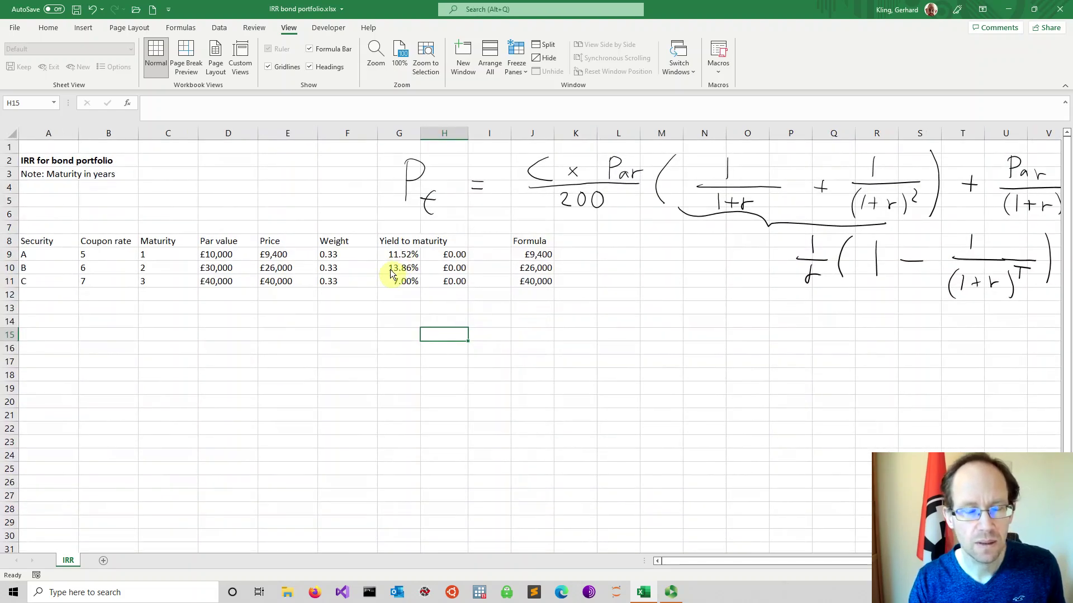
# Step: Examine the cell references in security A's pricing difference formula in H9 and its closed-form price formula in J9
pyautogui.click(448, 255)
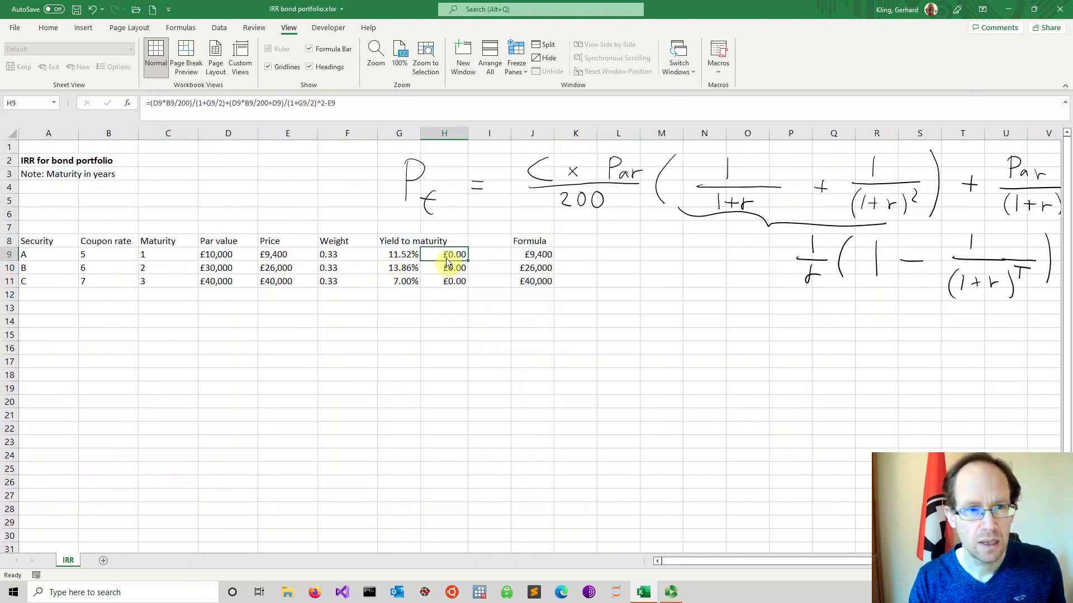
pyautogui.click(381, 106)
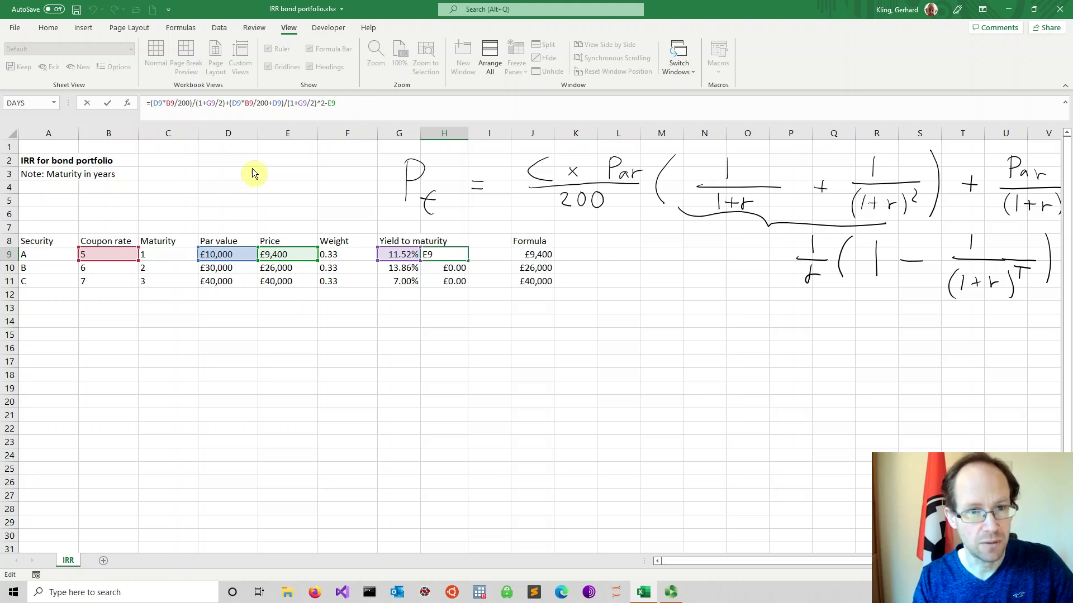
pyautogui.click(472, 327)
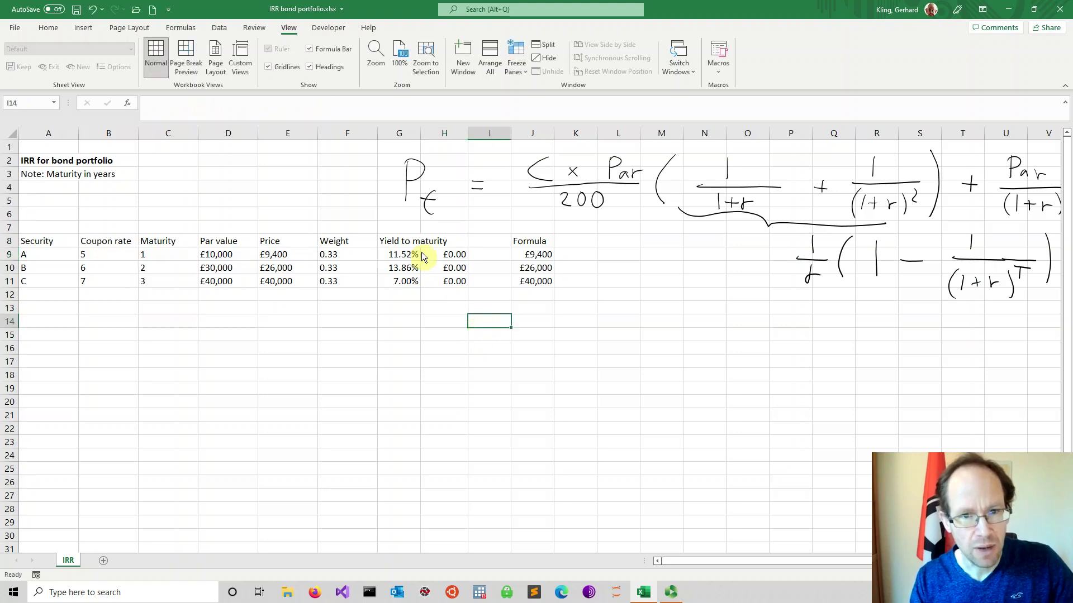
pyautogui.click(523, 256)
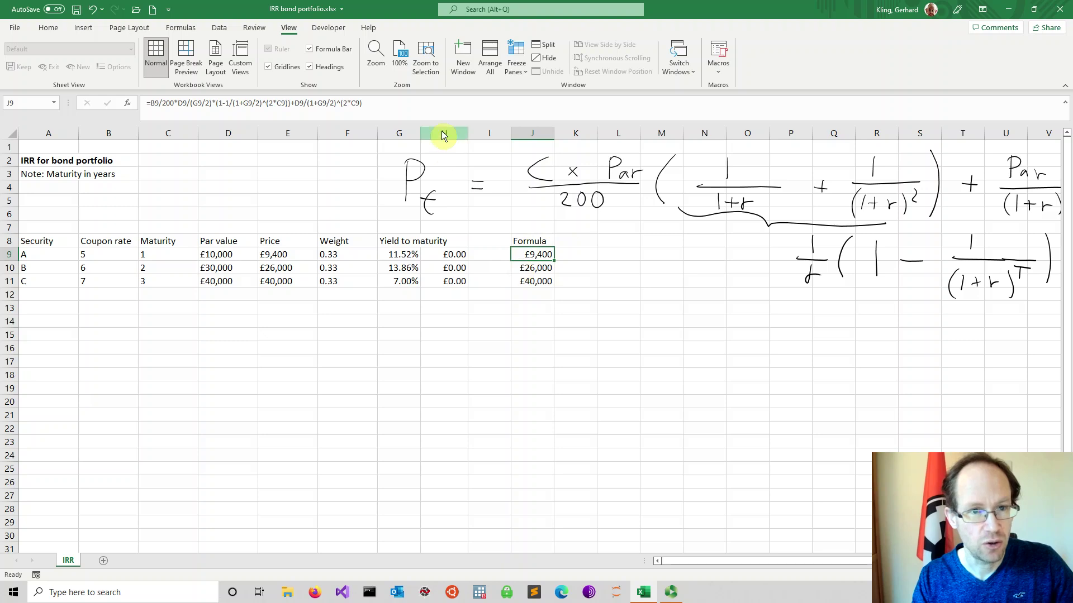
pyautogui.click(423, 109)
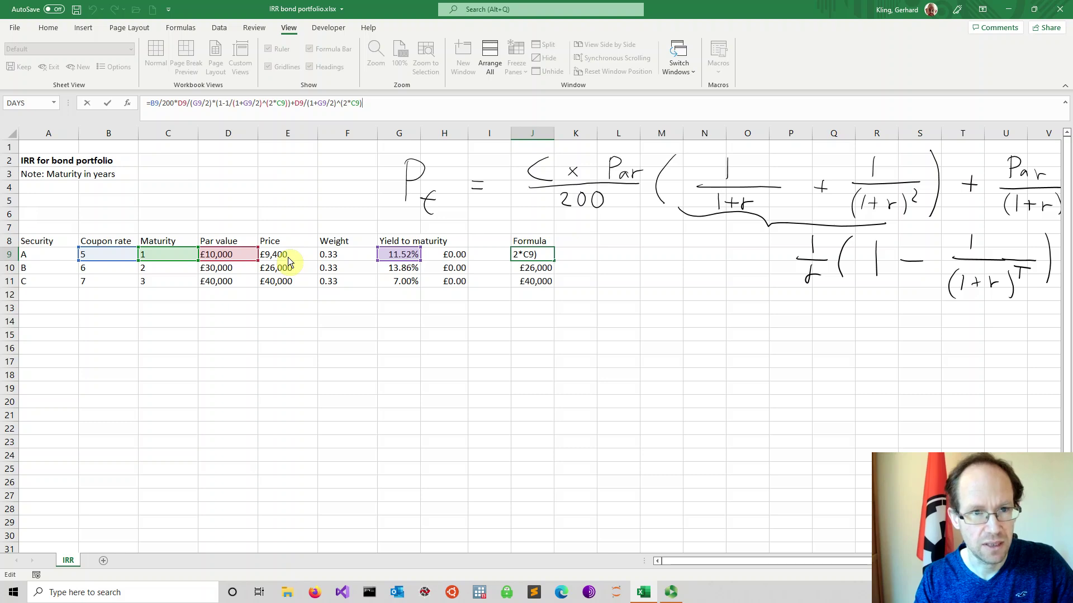
pyautogui.click(629, 256)
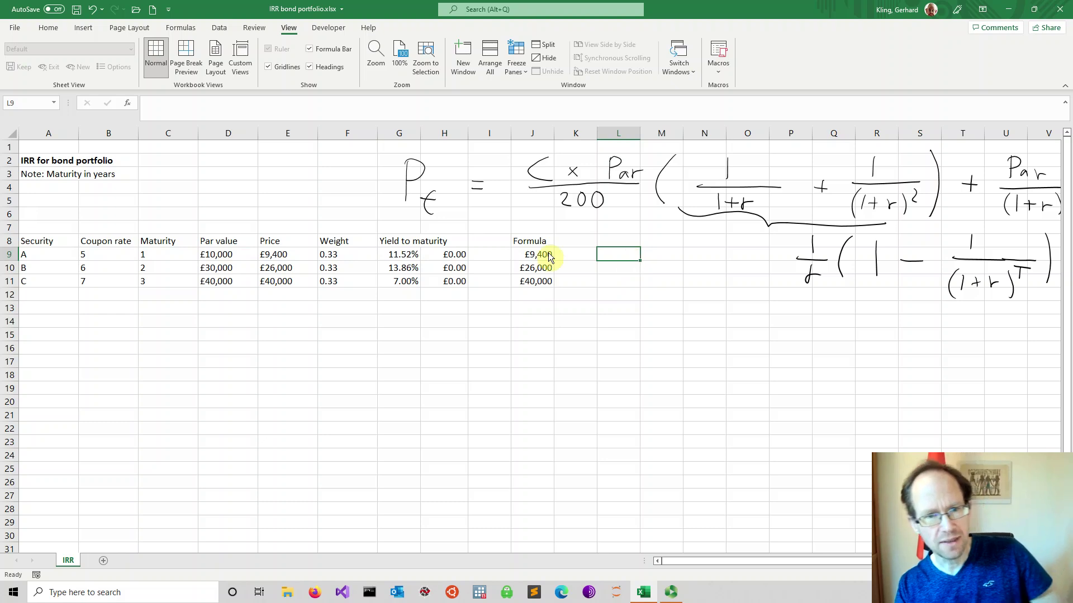
# Step: Set security A's yield to maturity in G9 to 2%
pyautogui.click(400, 255)
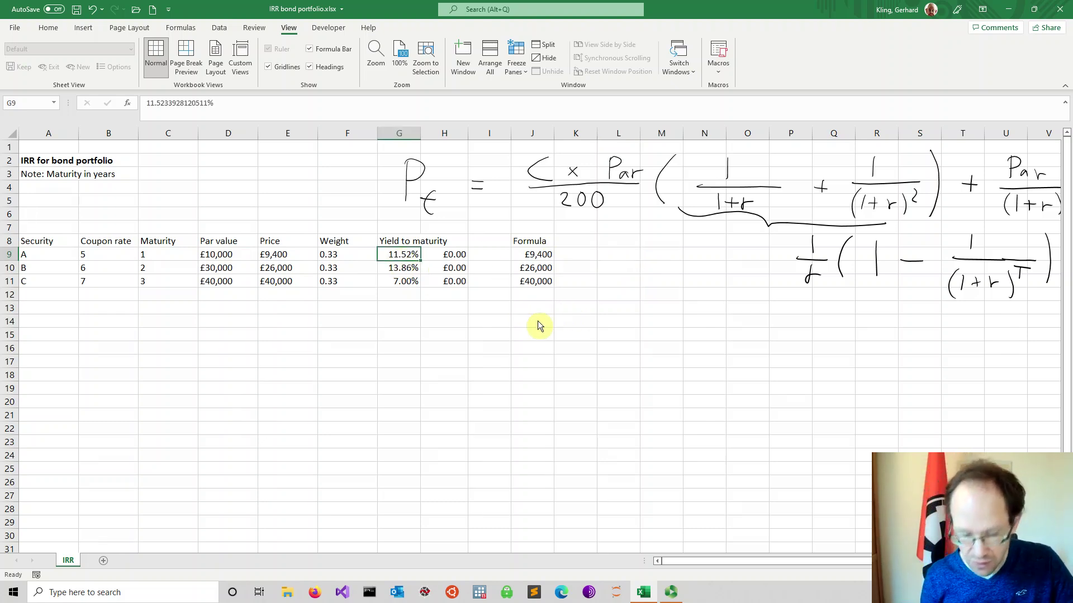
pyautogui.write('2')
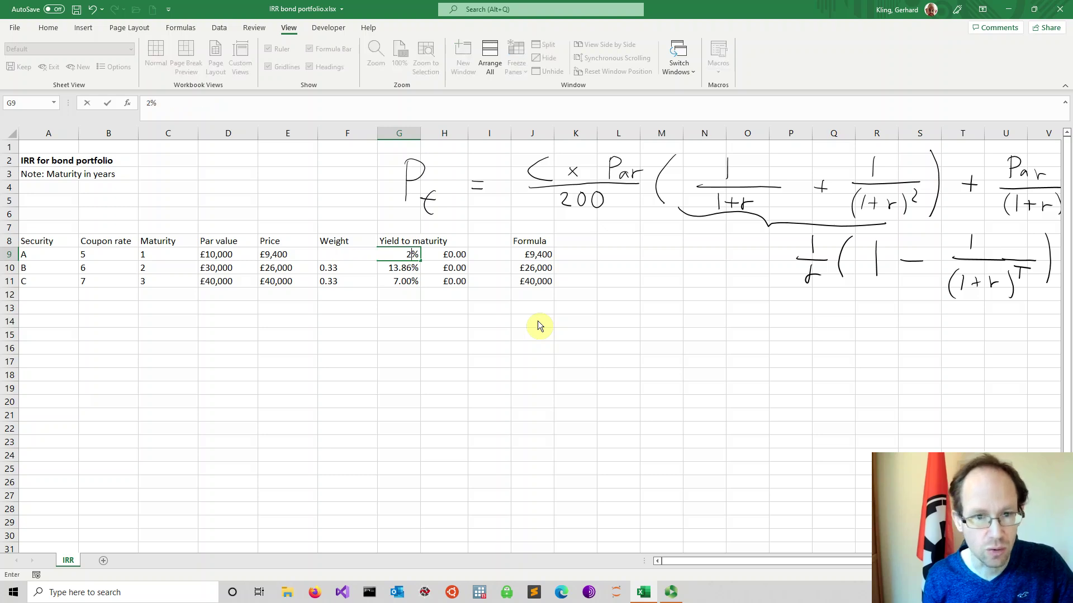
pyautogui.press('Return')
pyautogui.press('Down')
pyautogui.press('Down')
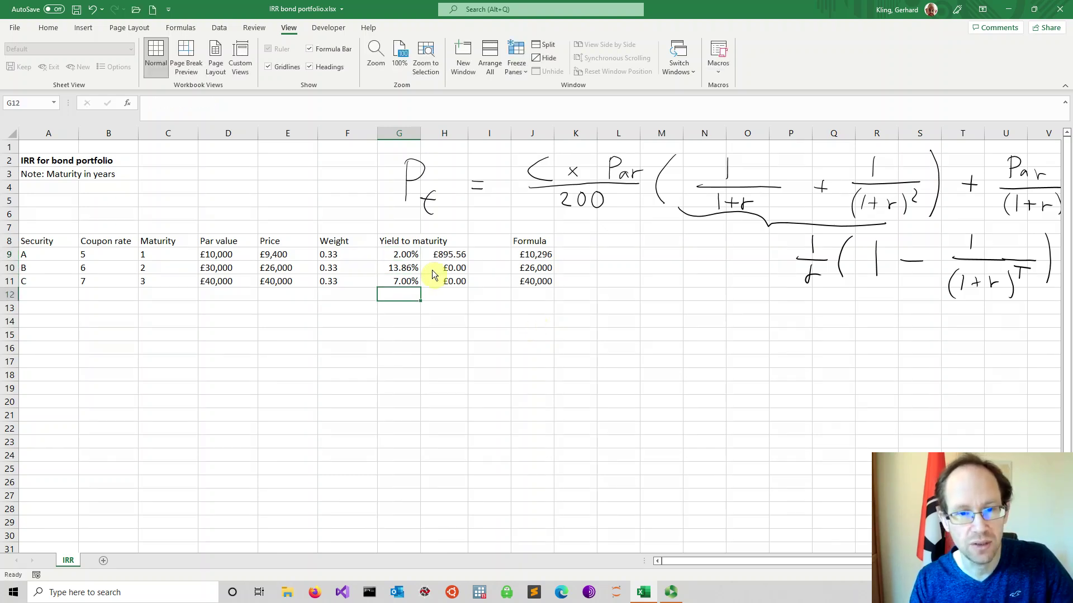
# Step: Check how the formula price in J9 and the price difference in H9 respond to security A's new yield
pyautogui.click(534, 259)
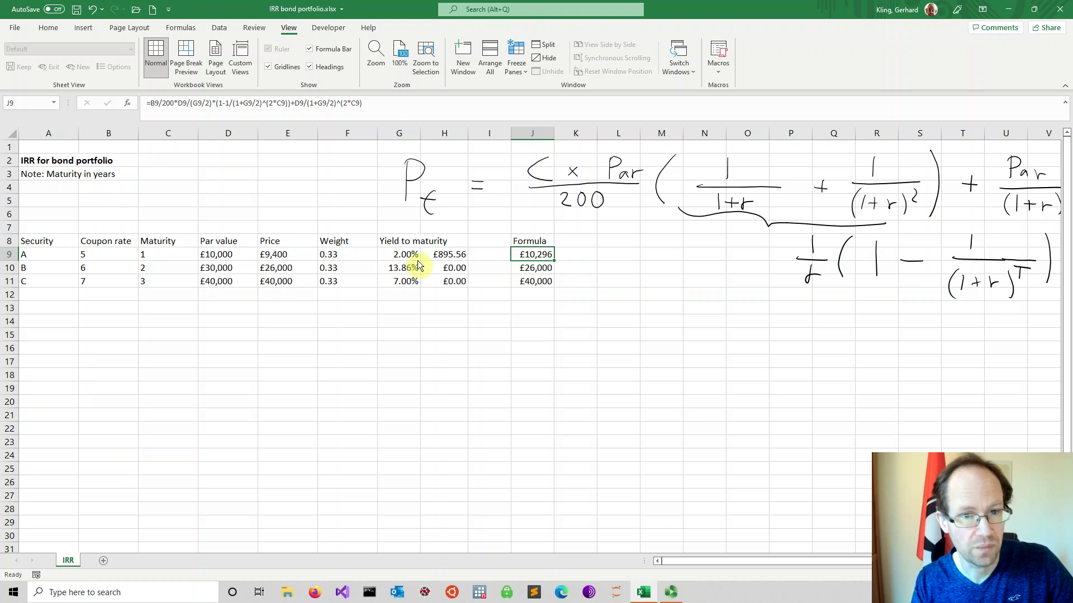
pyautogui.click(447, 257)
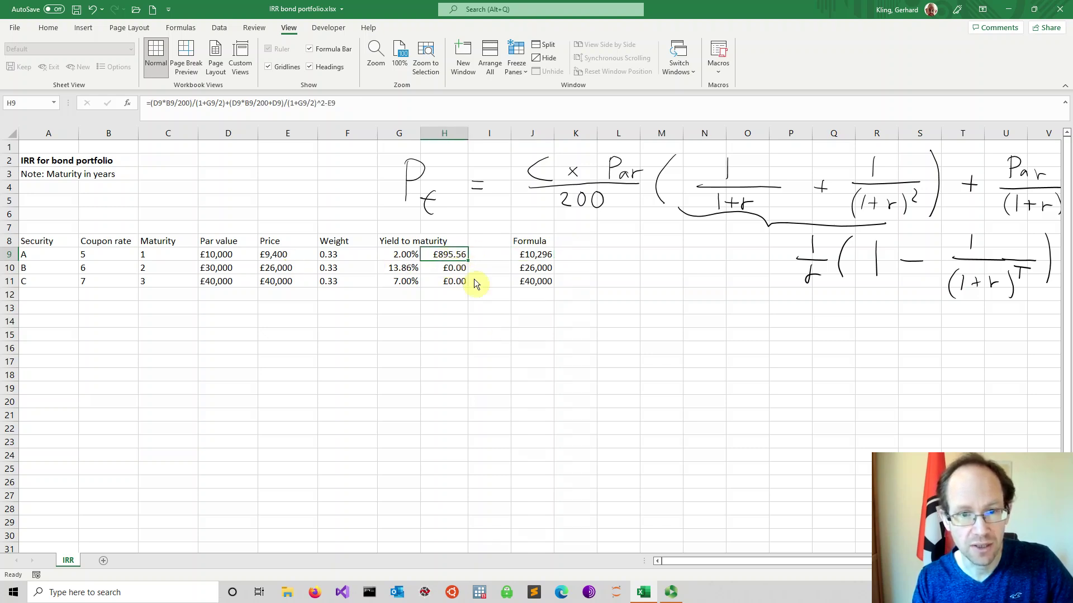
pyautogui.click(612, 256)
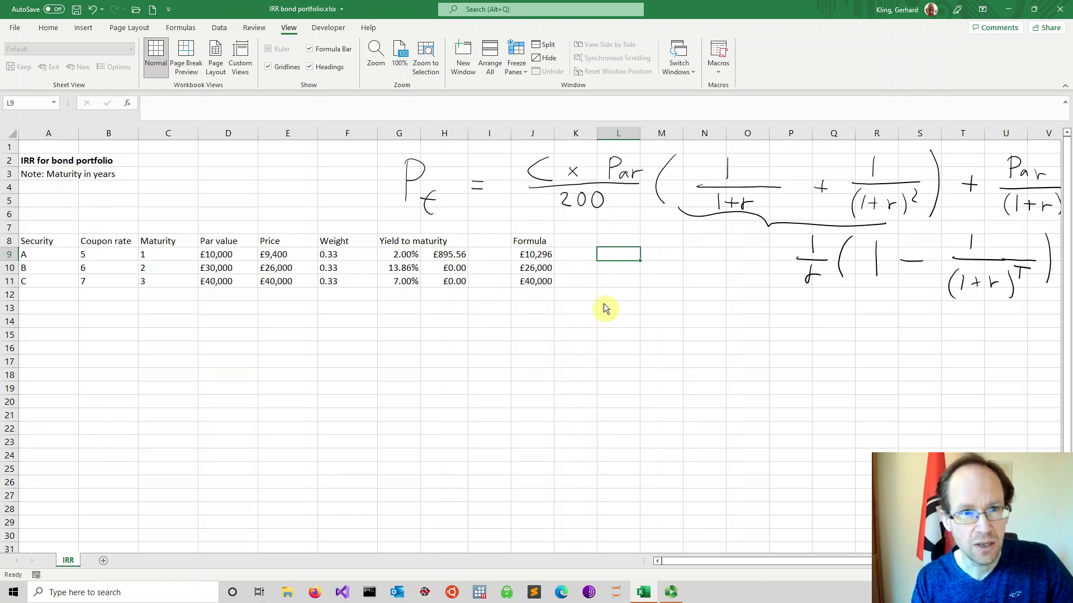
# Step: Check in the Excel Add-ins options whether the Analysis ToolPak and Solver Add-in are enabled
pyautogui.click(220, 29)
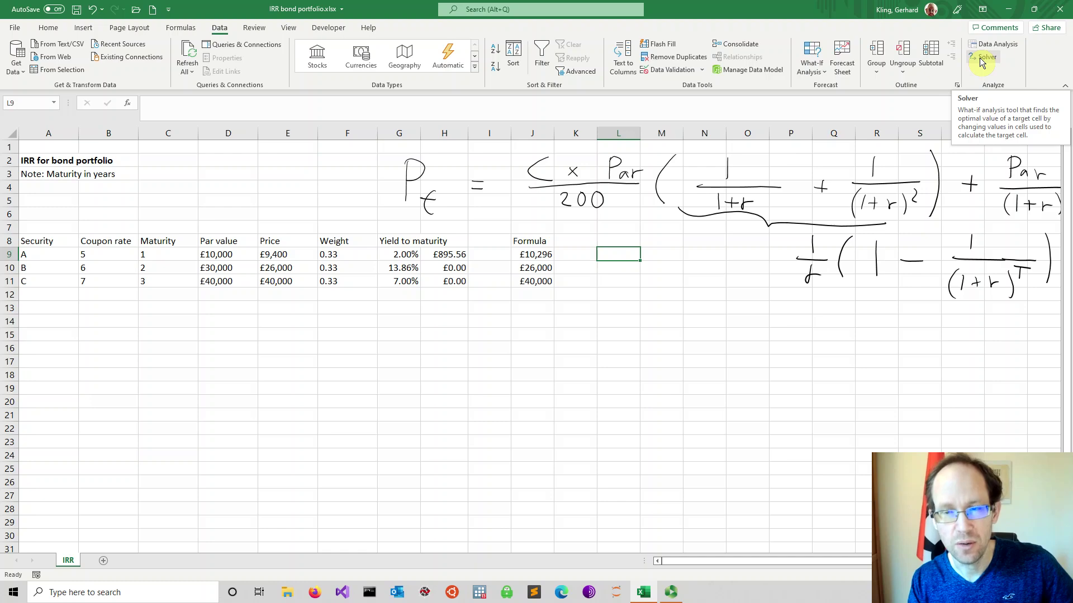
pyautogui.click(14, 30)
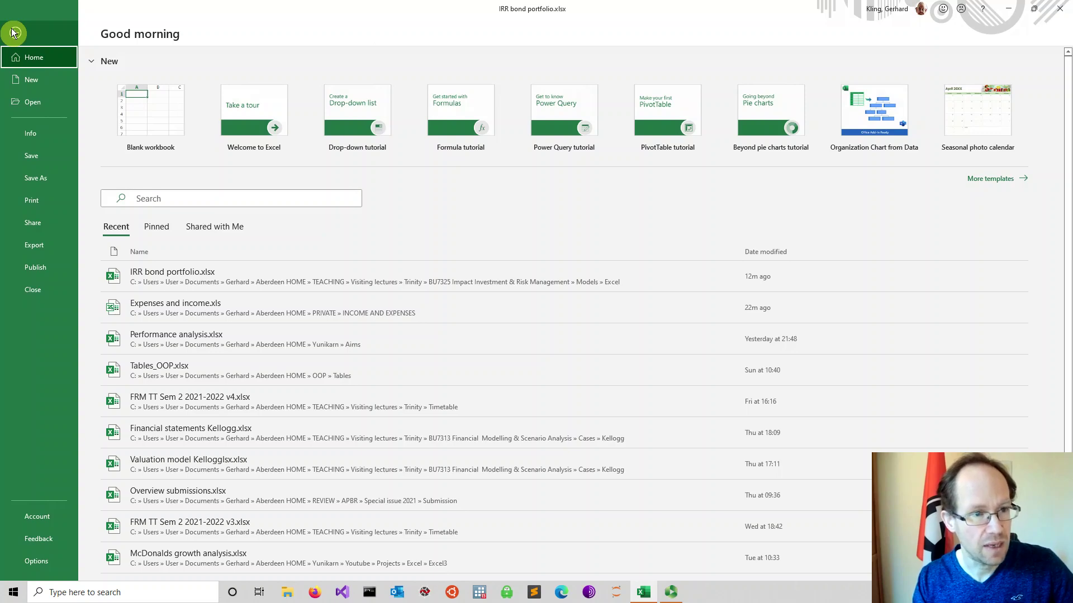
pyautogui.click(35, 561)
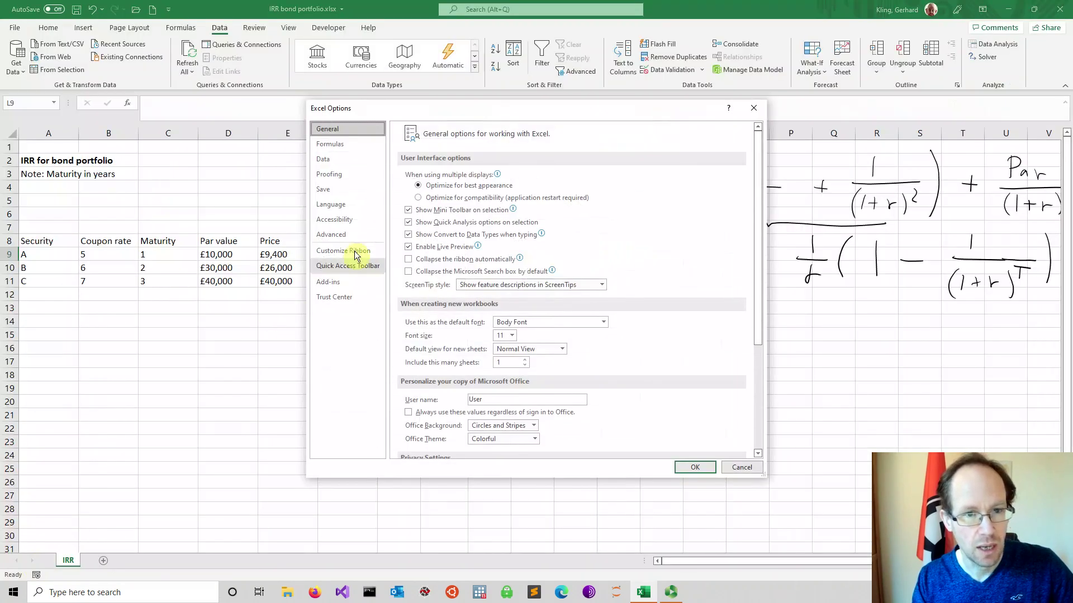
pyautogui.click(346, 280)
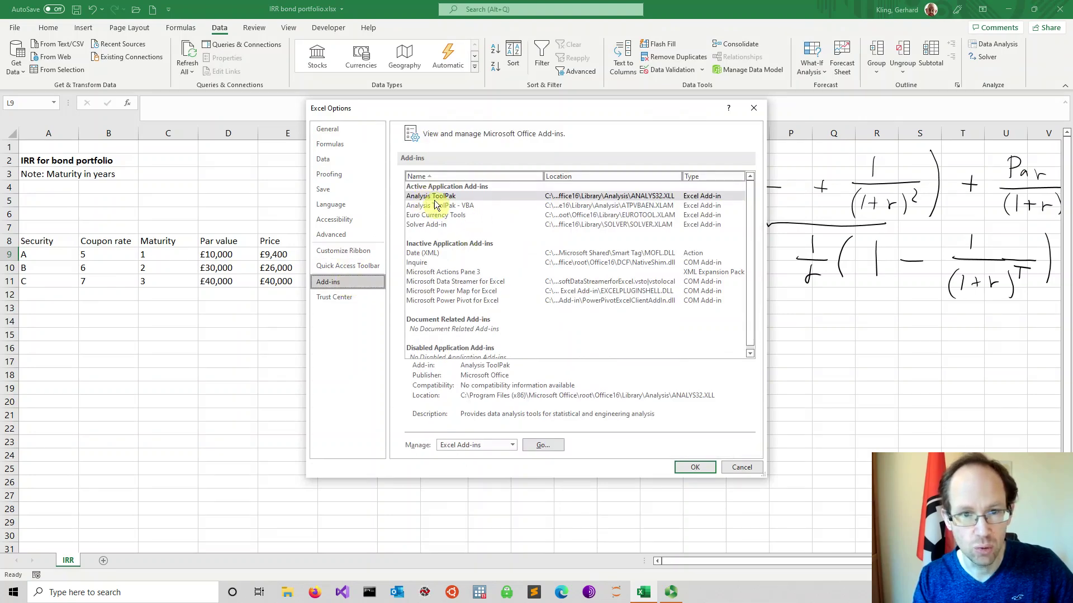
pyautogui.click(488, 195)
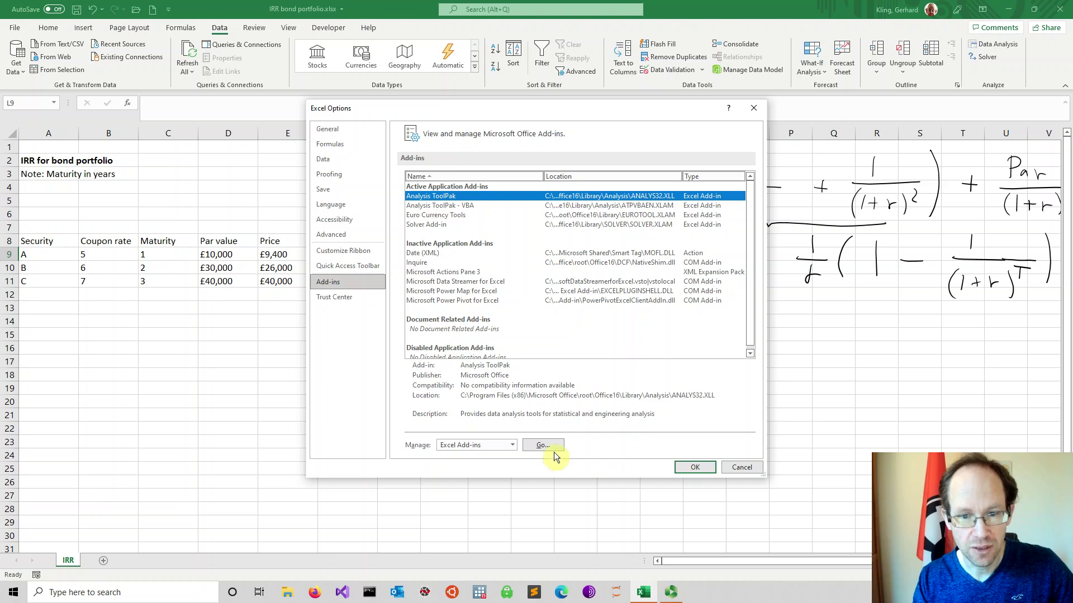
pyautogui.click(445, 255)
pyautogui.click(446, 197)
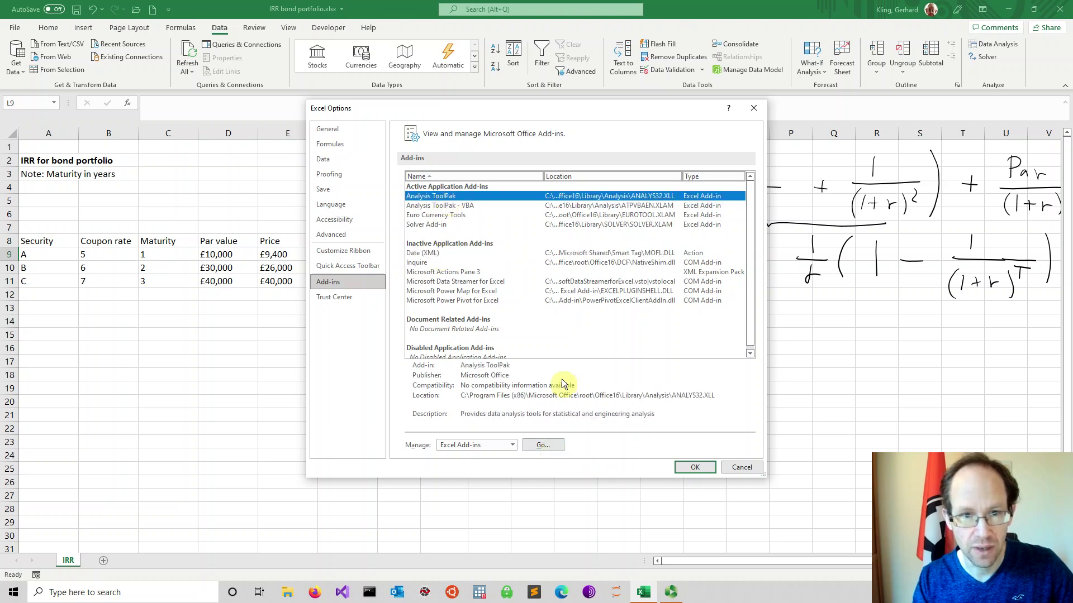
pyautogui.click(546, 447)
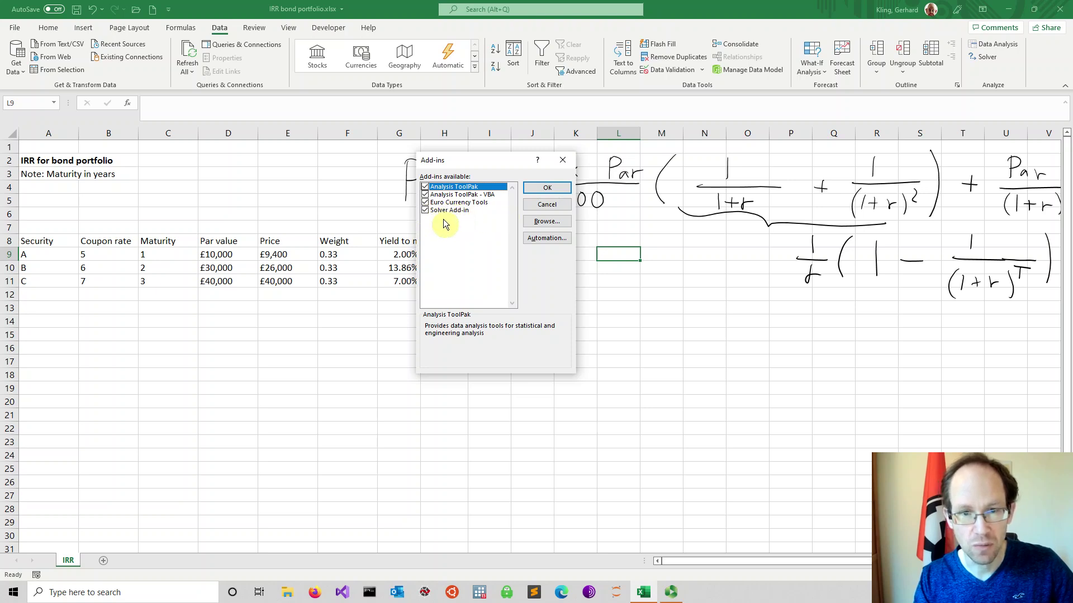
pyautogui.click(562, 161)
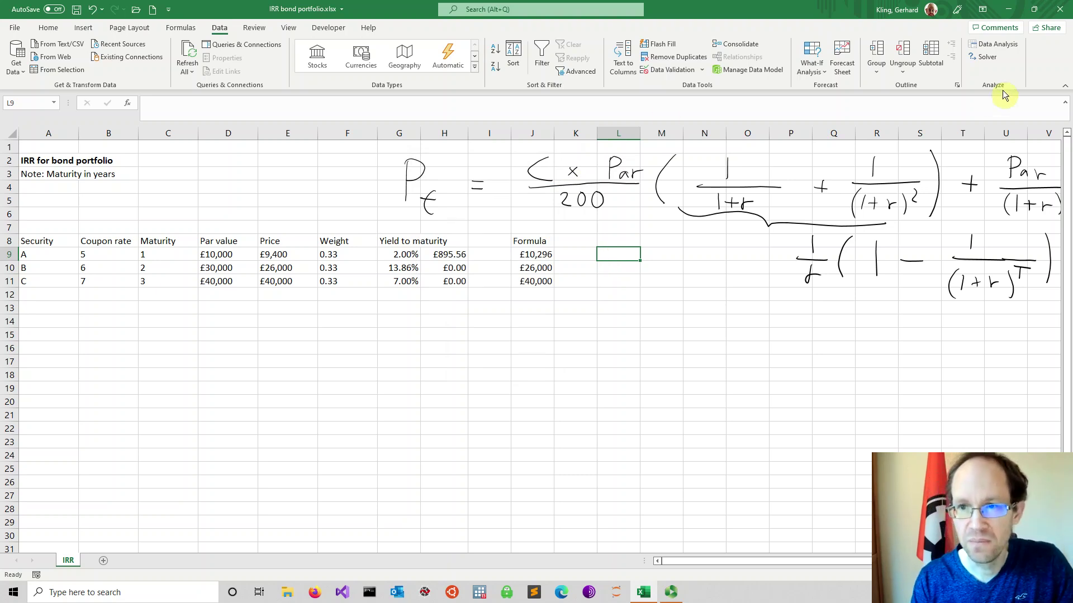
# Step: Start Solver and set security A's price difference in H9 as the objective cell
pyautogui.click(989, 59)
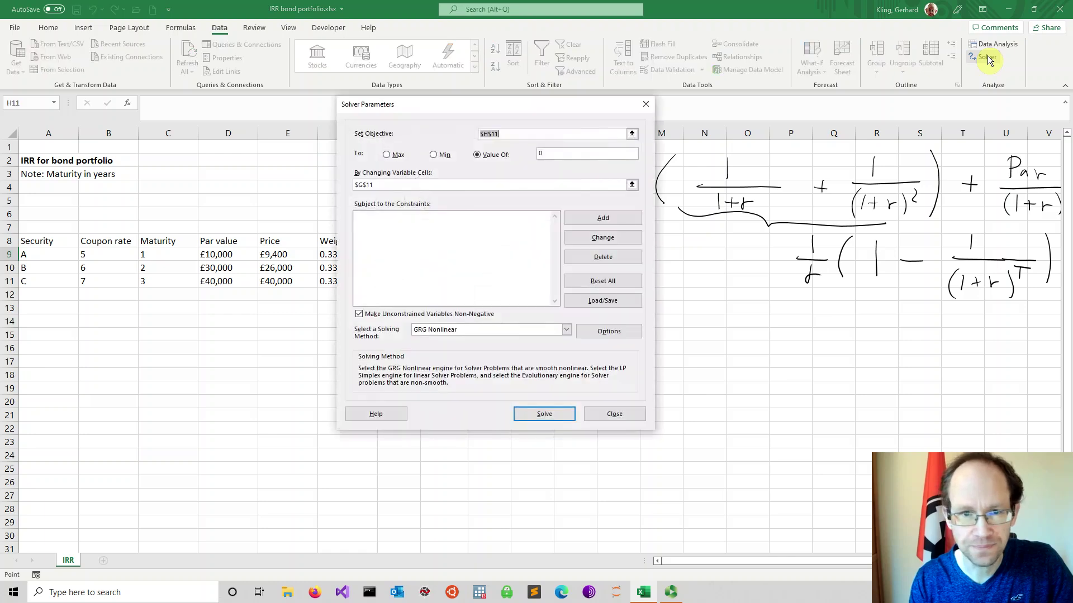
pyautogui.moveTo(417, 103); pyautogui.dragTo(675, 202)
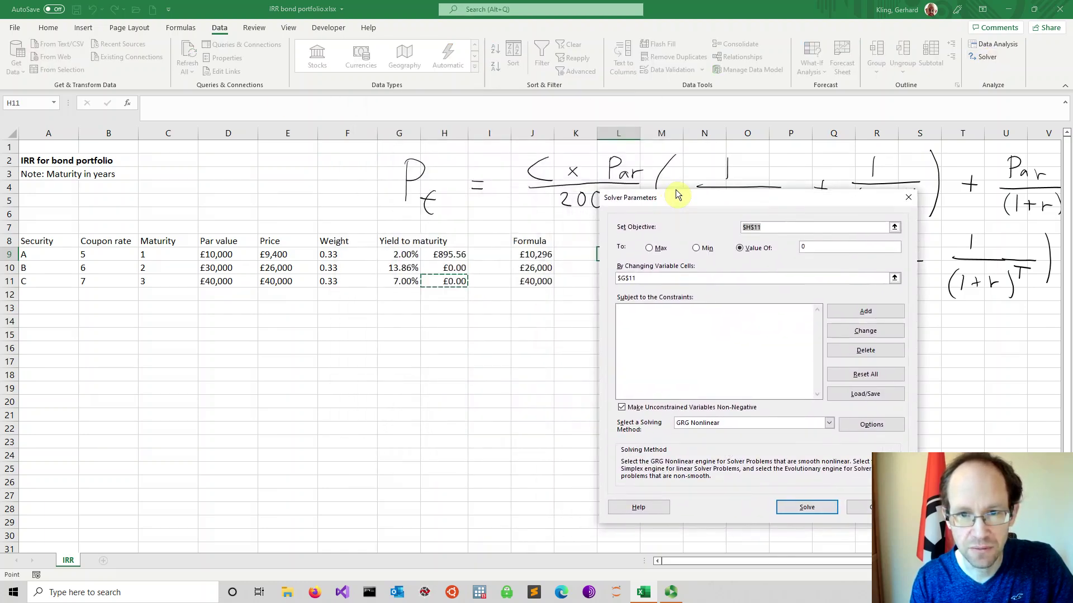
pyautogui.click(895, 228)
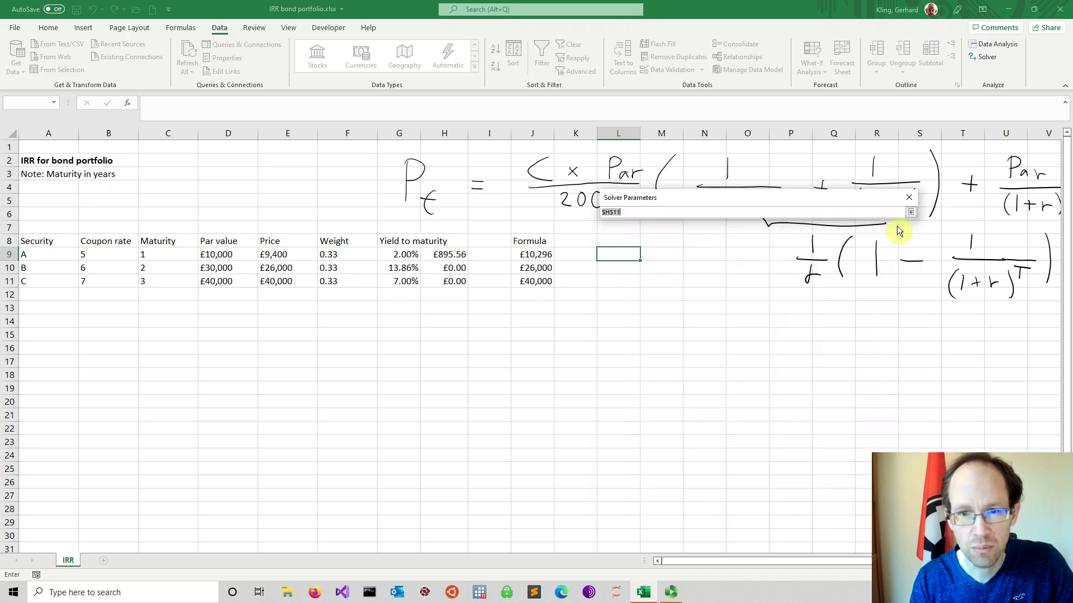
pyautogui.click(447, 258)
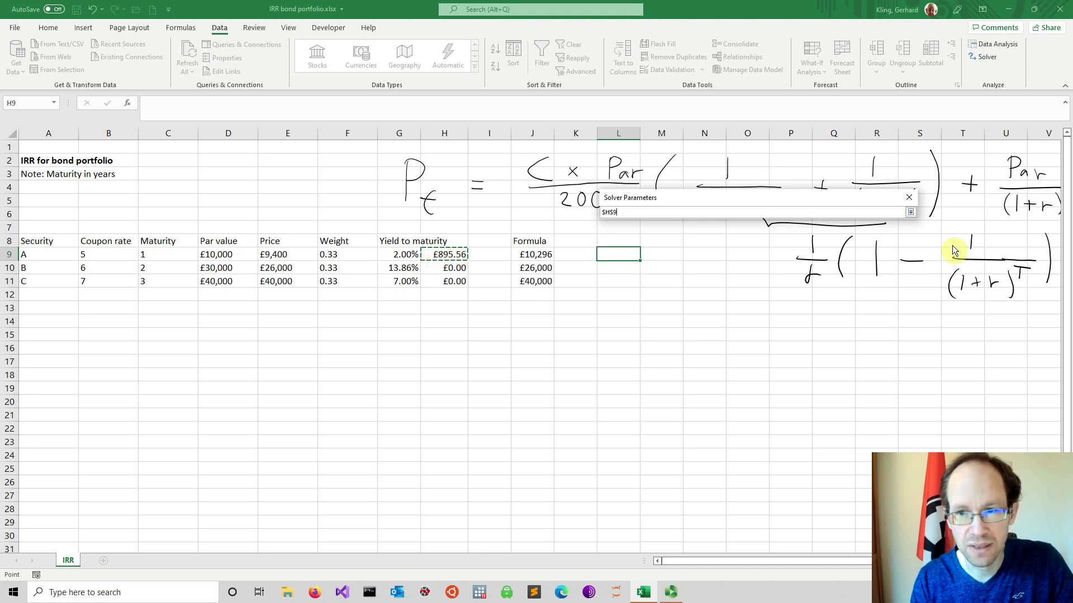
pyautogui.click(911, 213)
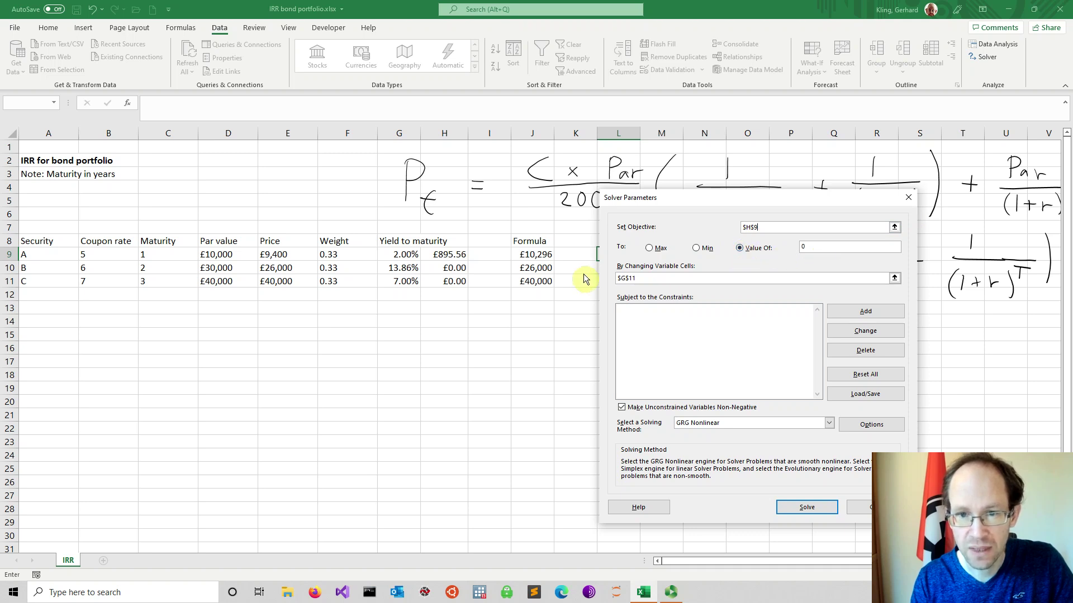
# Step: Make security A's yield in G9 the changing variable cell, solve for an objective value of 0 and keep the Solver solution
pyautogui.click(895, 280)
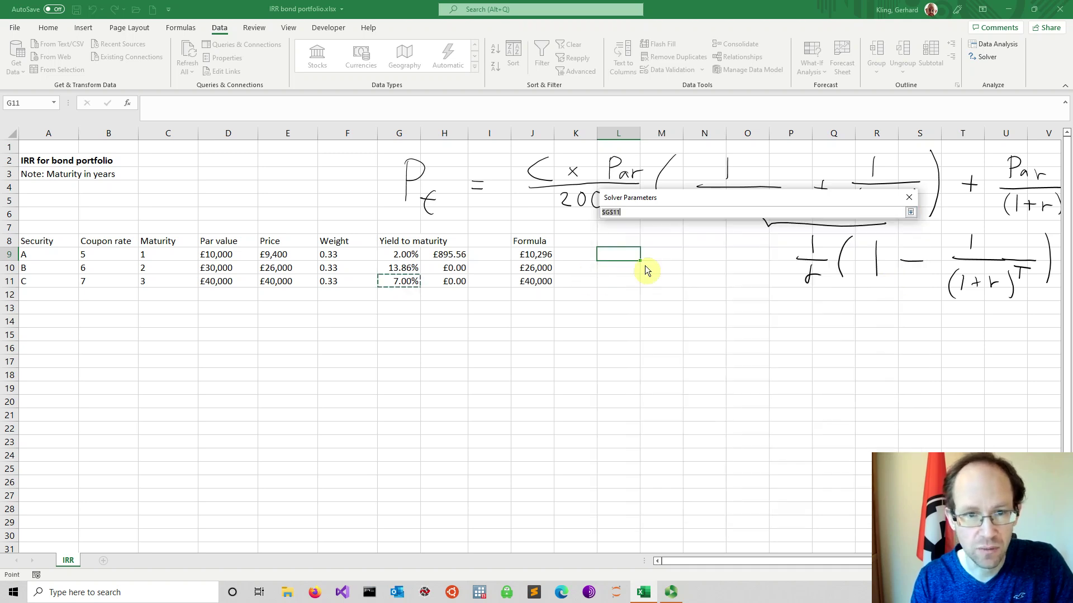
pyautogui.click(406, 258)
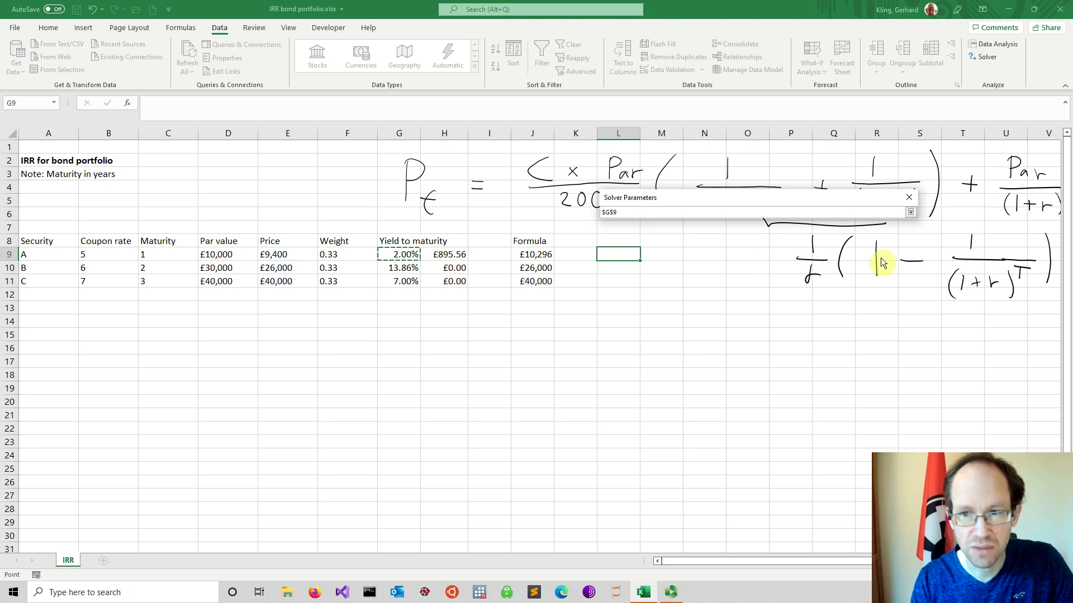
pyautogui.click(910, 213)
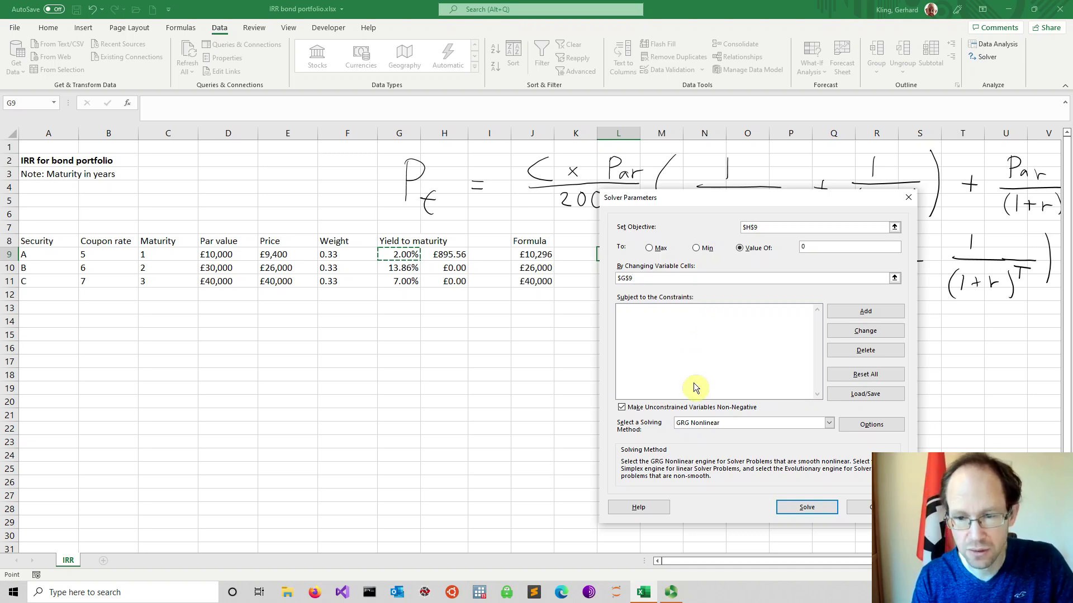
pyautogui.click(799, 508)
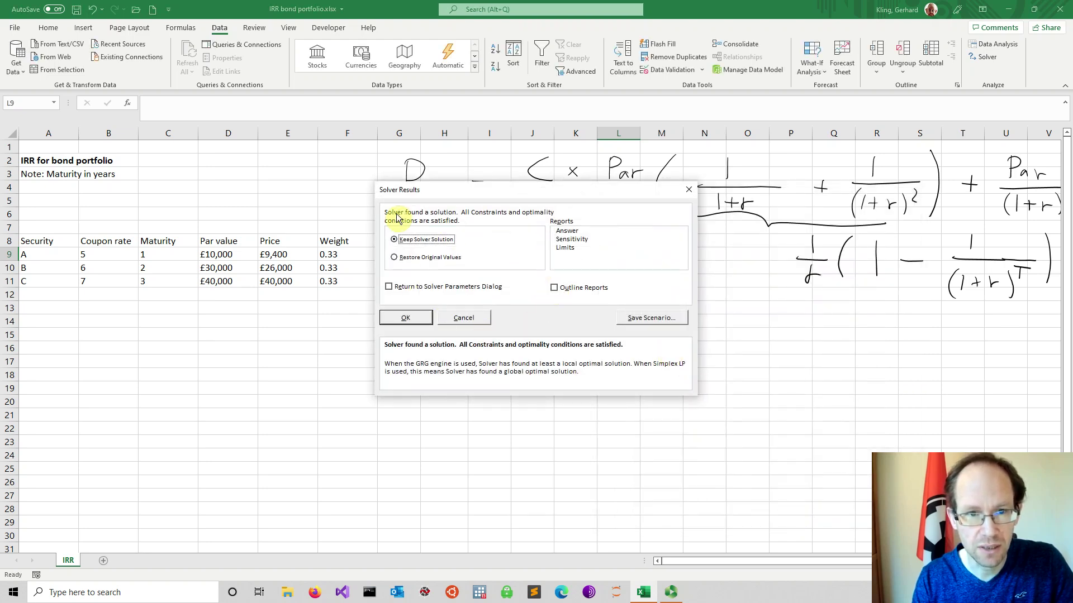
pyautogui.click(410, 321)
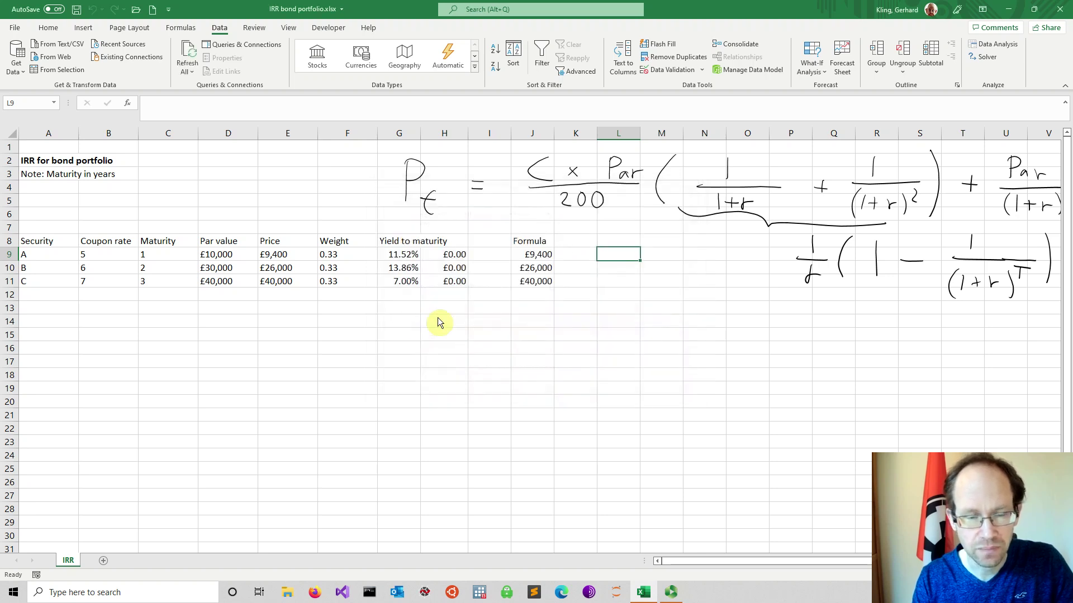
# Step: Check security A's solved yield in G9, price difference in H9 and formula price in J9 against its market price
pyautogui.click(437, 319)
pyautogui.click(394, 256)
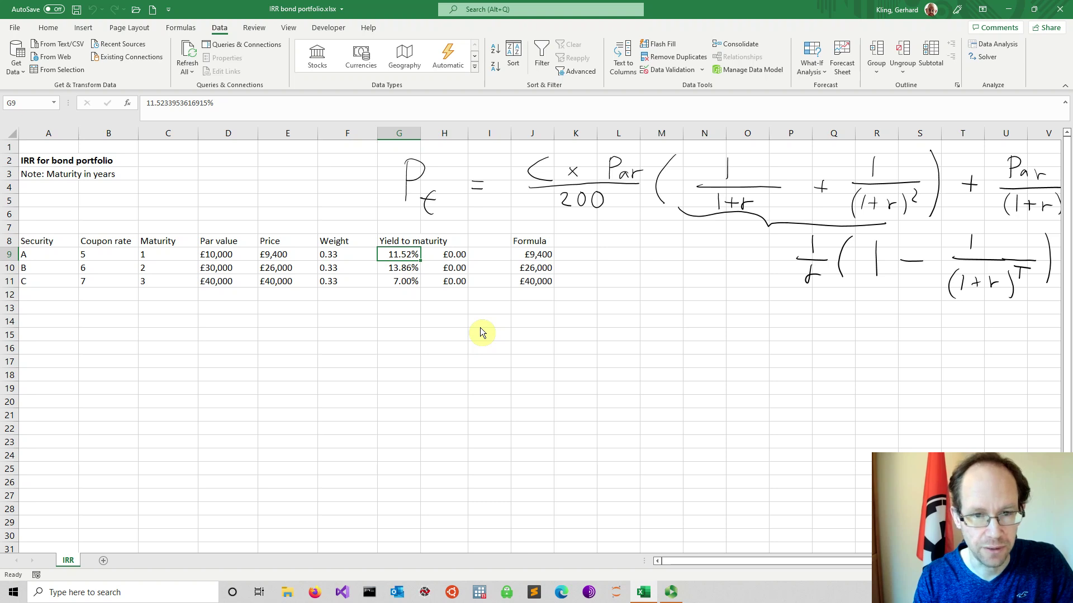
pyautogui.click(430, 256)
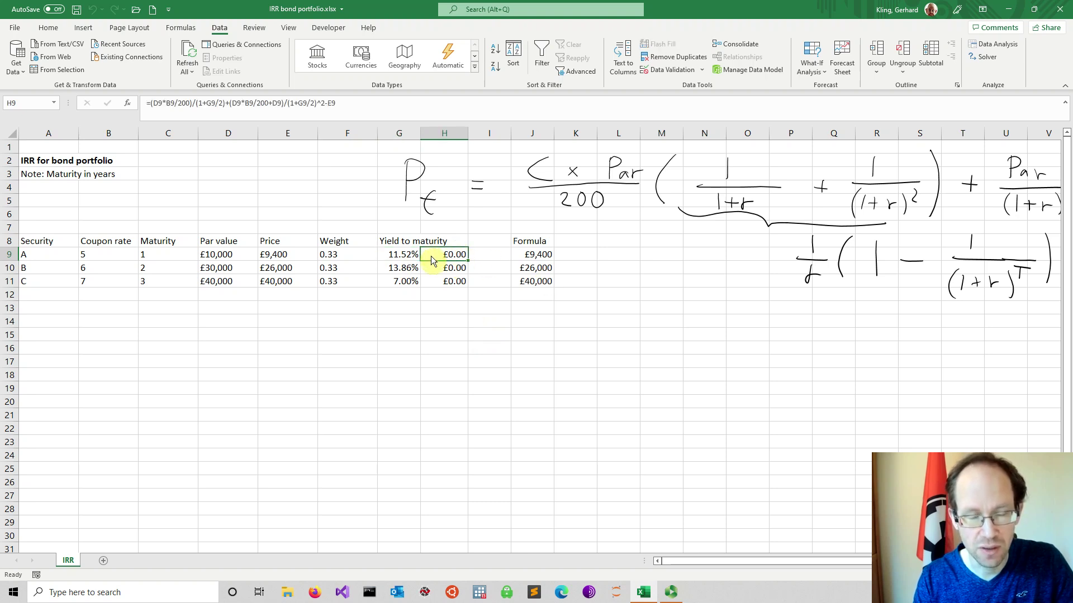
pyautogui.click(534, 258)
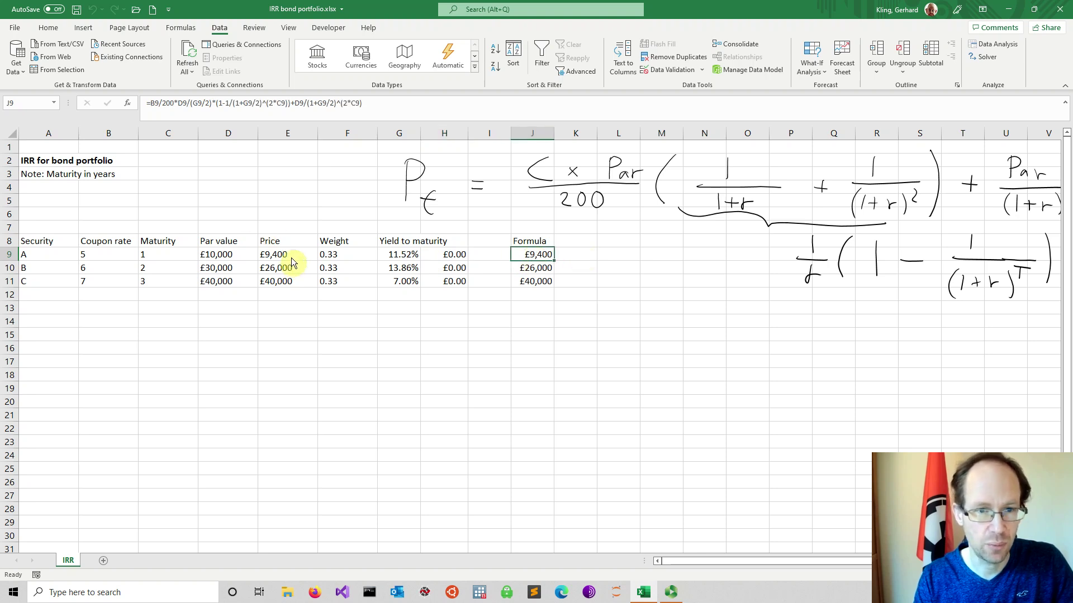
pyautogui.click(619, 260)
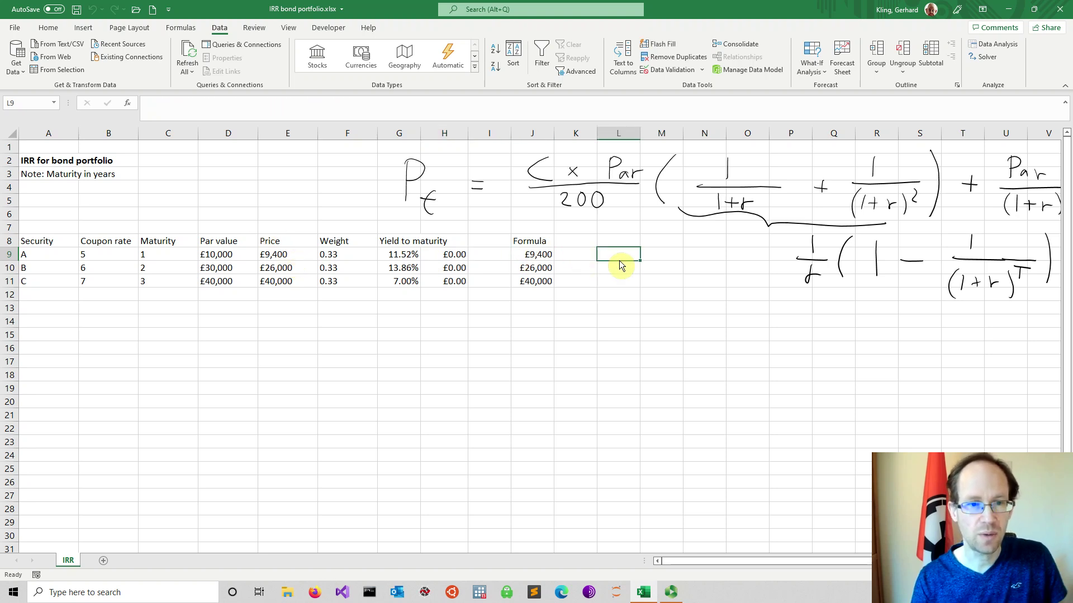